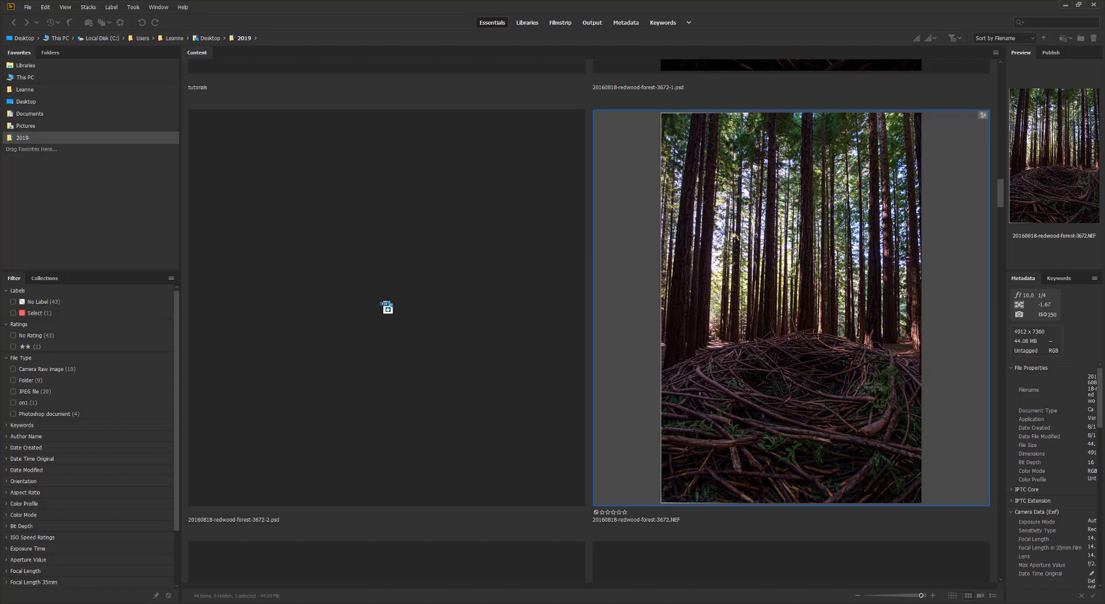
Open 20160818-redwood-forest-3672.NEF in Camera Raw and reset its Horizontal transform to 0
{"action": "double_click", "coordinate": [815, 231]}
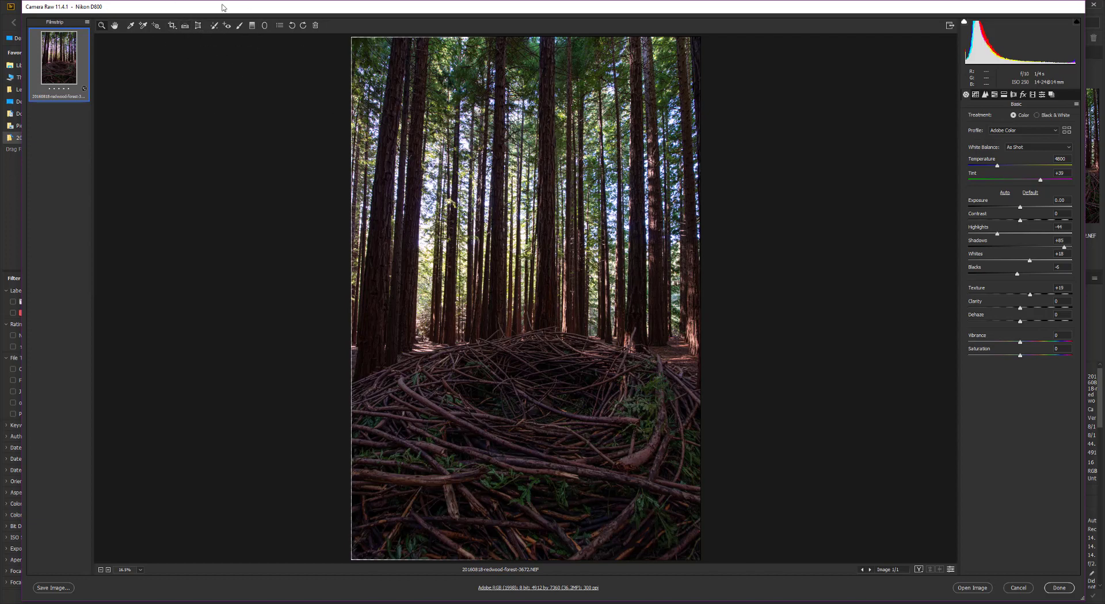
{"action": "left_click", "coordinate": [198, 26]}
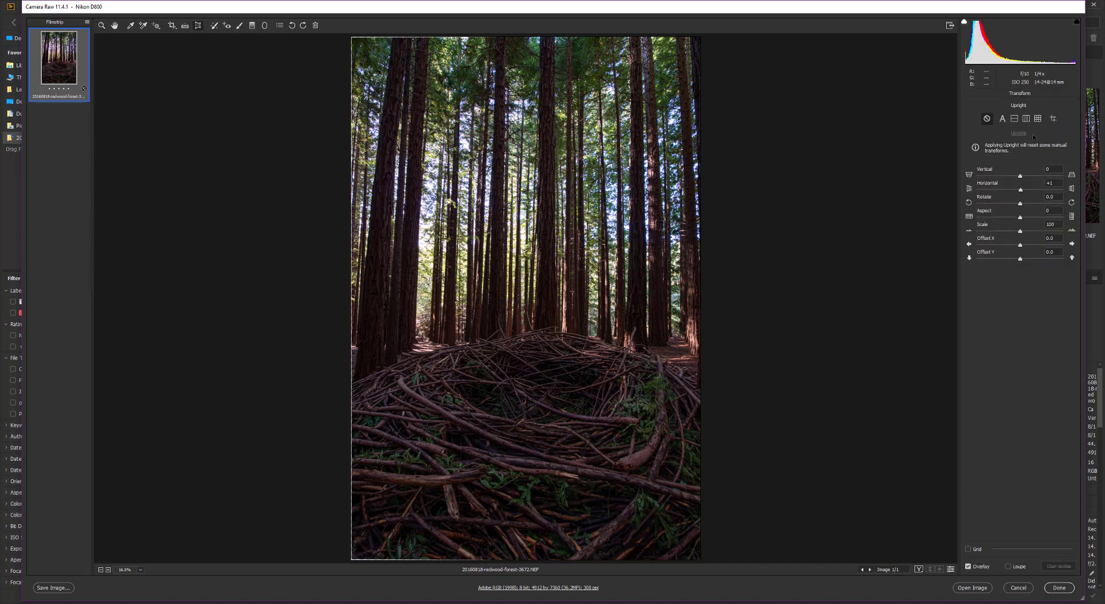
{"action": "double_click", "coordinate": [1020, 189]}
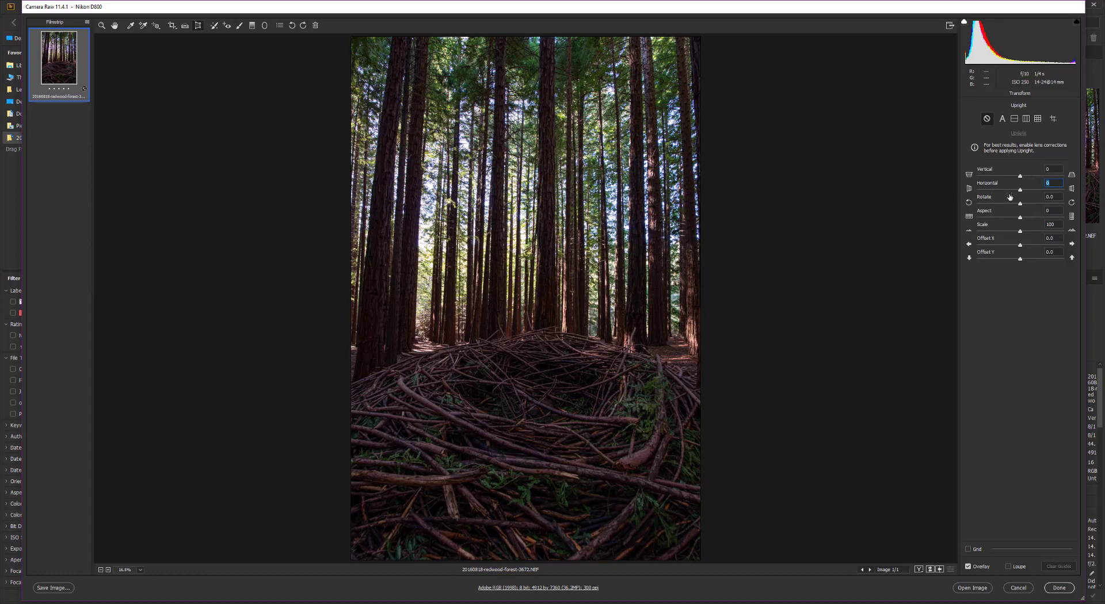
{"action": "mouse_move", "coordinate": [1020, 190]}
{"action": "left_mouse_down"}
{"action": "mouse_move", "coordinate": [991, 196]}
{"action": "mouse_move", "coordinate": [1036, 192]}
{"action": "mouse_move", "coordinate": [1021, 191]}
{"action": "left_mouse_up"}
{"action": "left_click_drag", "start_coordinate": [1019, 169], "coordinate": [1015, 206]}
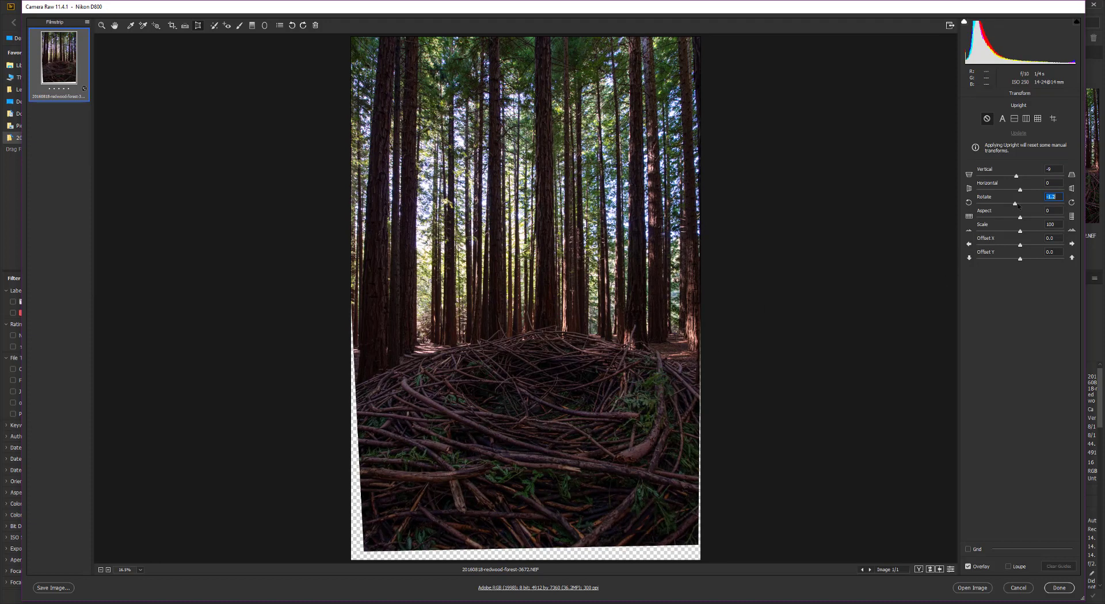
{"action": "left_click_drag", "start_coordinate": [1021, 191], "coordinate": [1020, 191]}
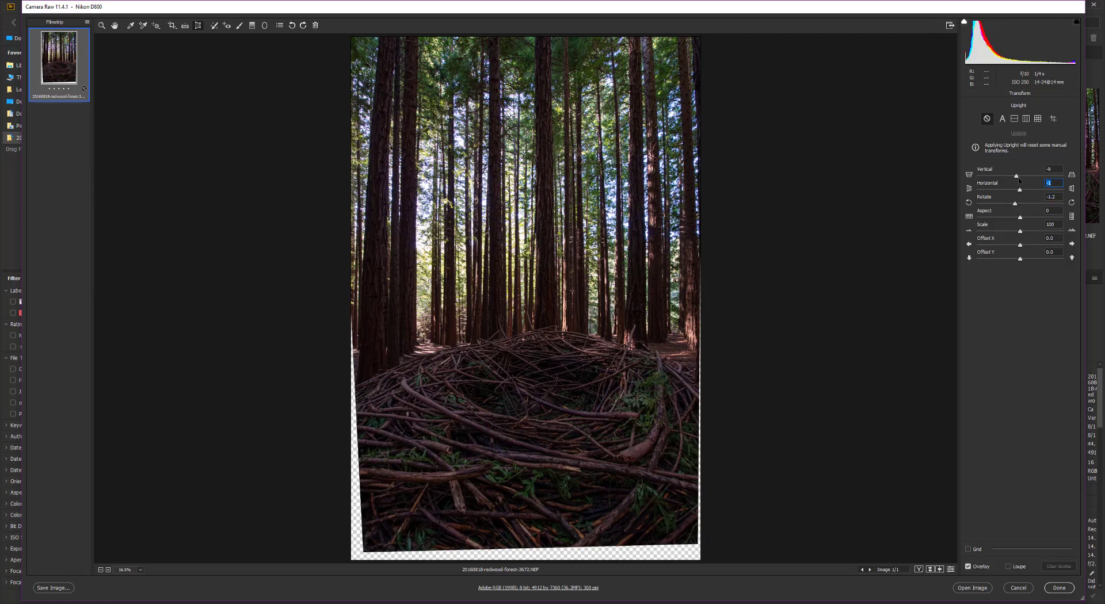
{"action": "double_click", "coordinate": [1015, 204]}
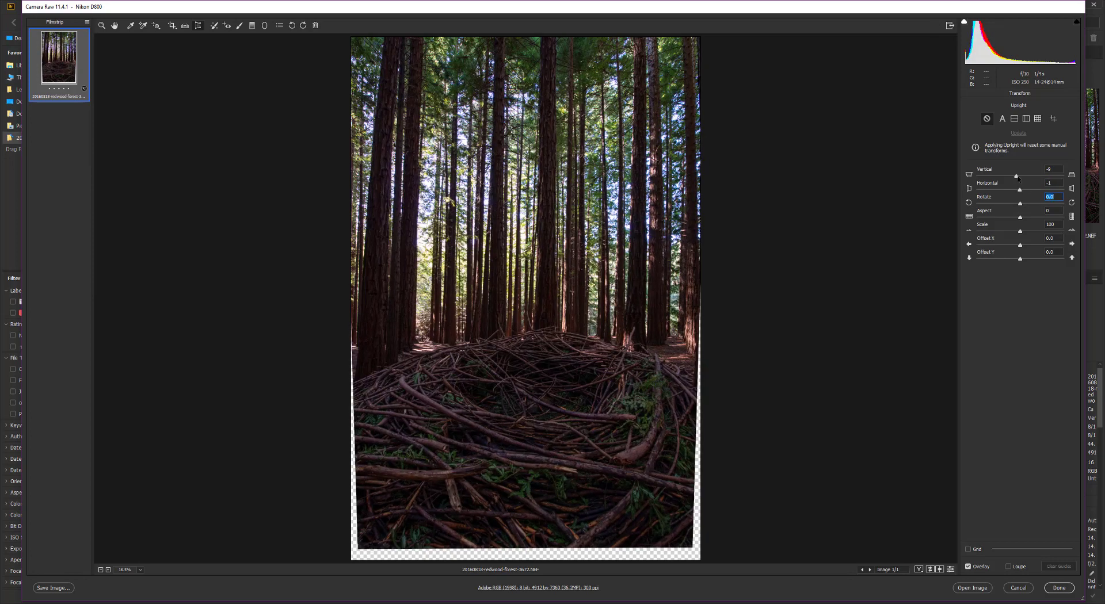
{"action": "double_click", "coordinate": [1016, 176]}
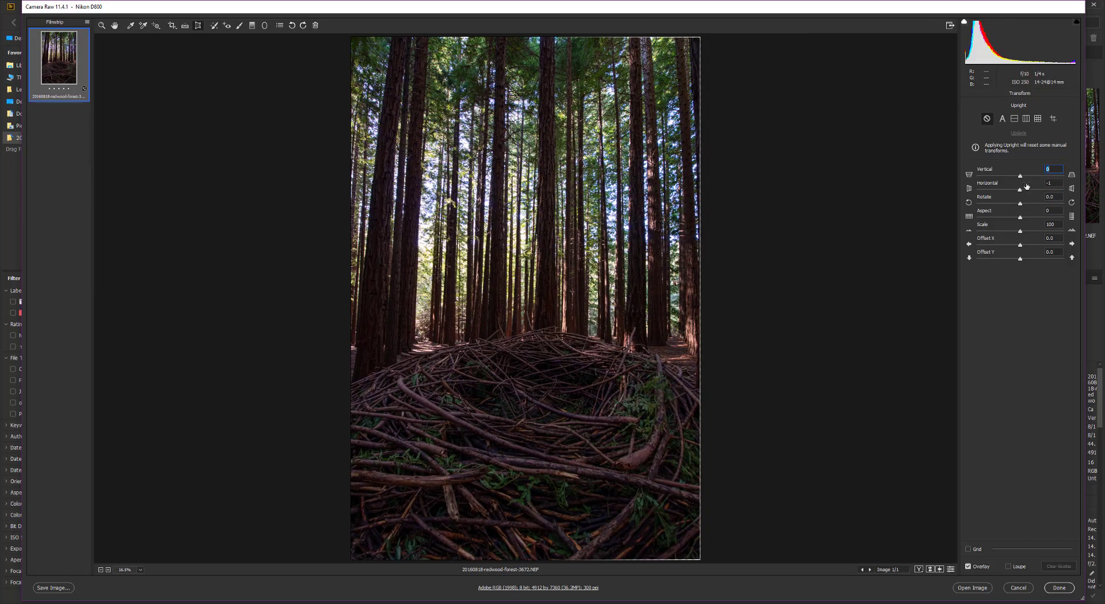
{"action": "left_click", "coordinate": [1021, 202]}
{"action": "double_click", "coordinate": [1020, 190]}
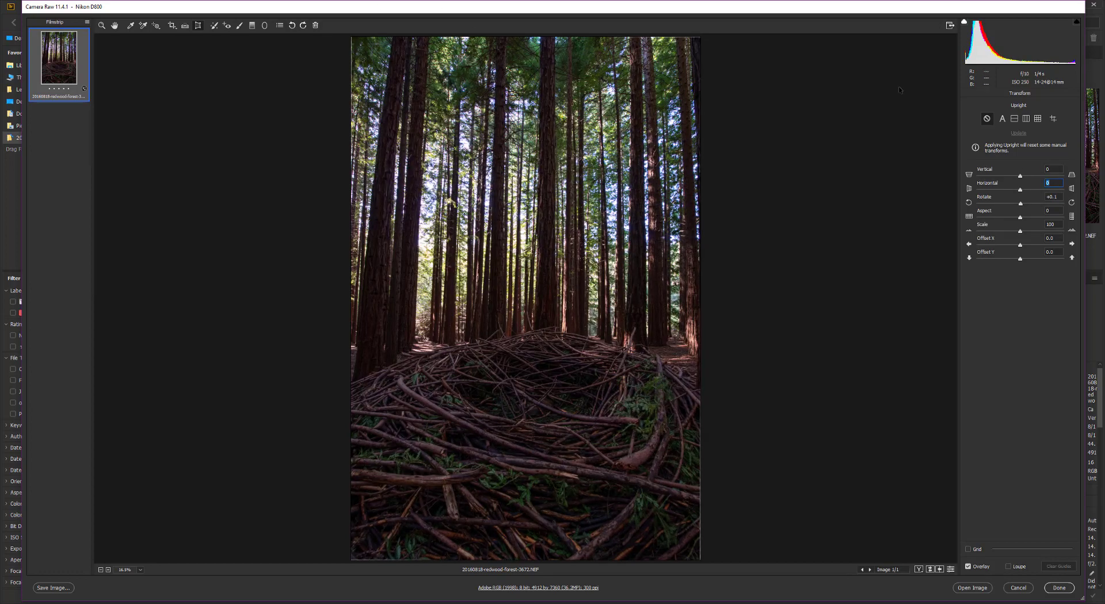
{"action": "left_click", "coordinate": [1023, 204]}
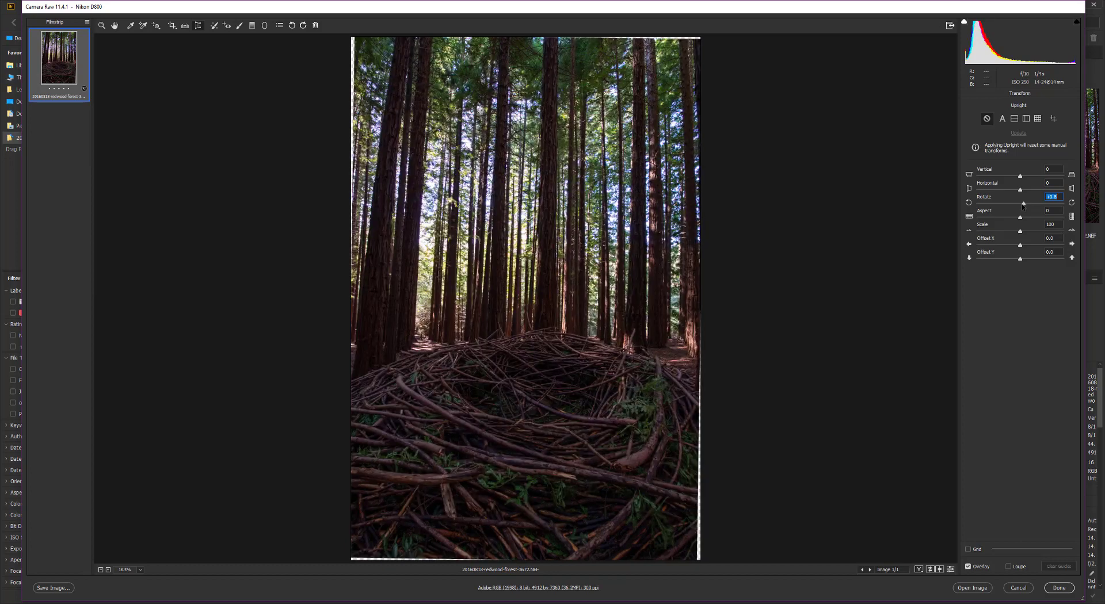
{"action": "double_click", "coordinate": [1023, 205]}
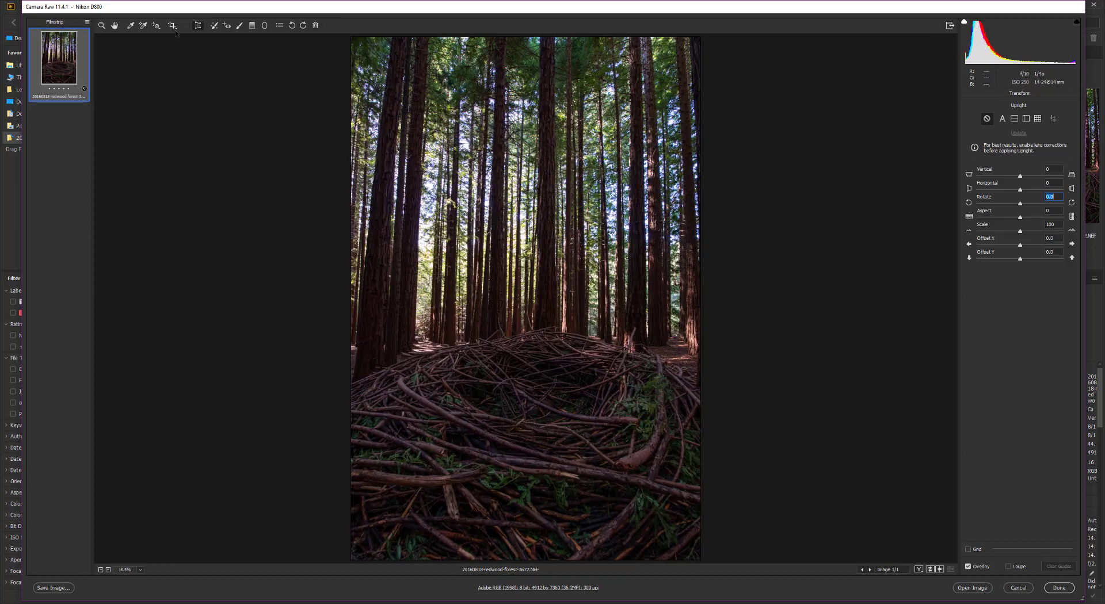
Straighten the photo along the central tree trunk, apply the crop, and set the Vertical transform to -20
{"action": "left_click", "coordinate": [185, 26]}
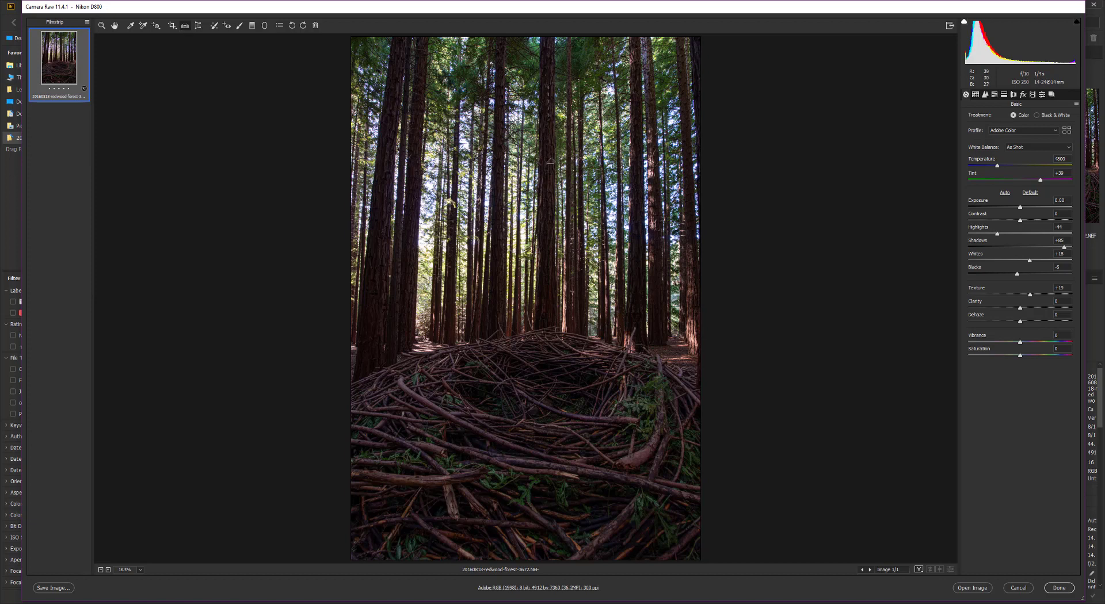
{"action": "left_click_drag", "start_coordinate": [548, 85], "coordinate": [550, 324]}
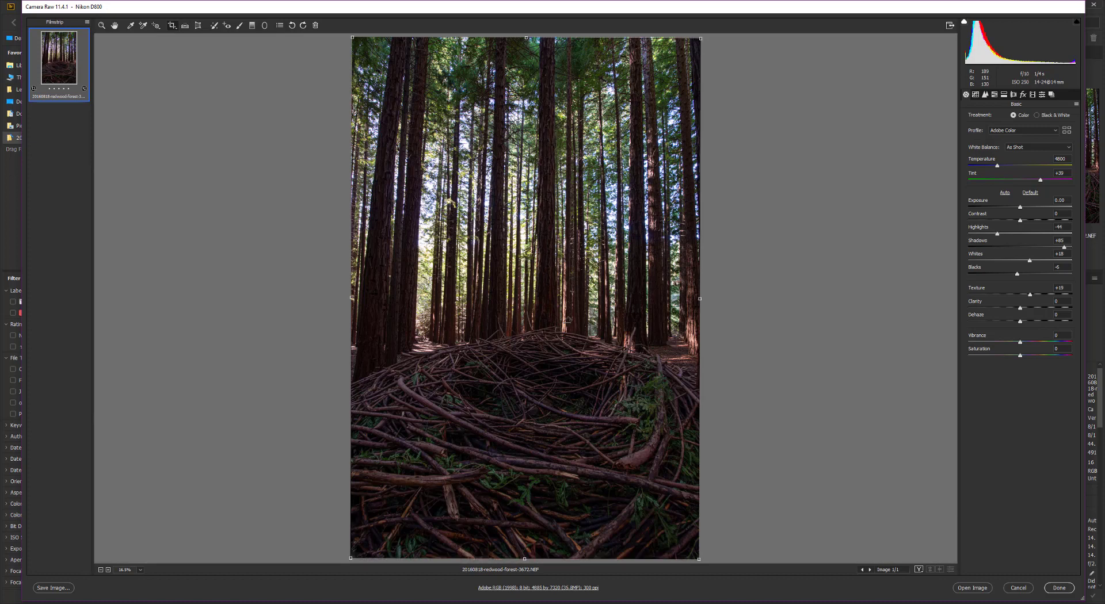
{"action": "key", "text": "Return"}
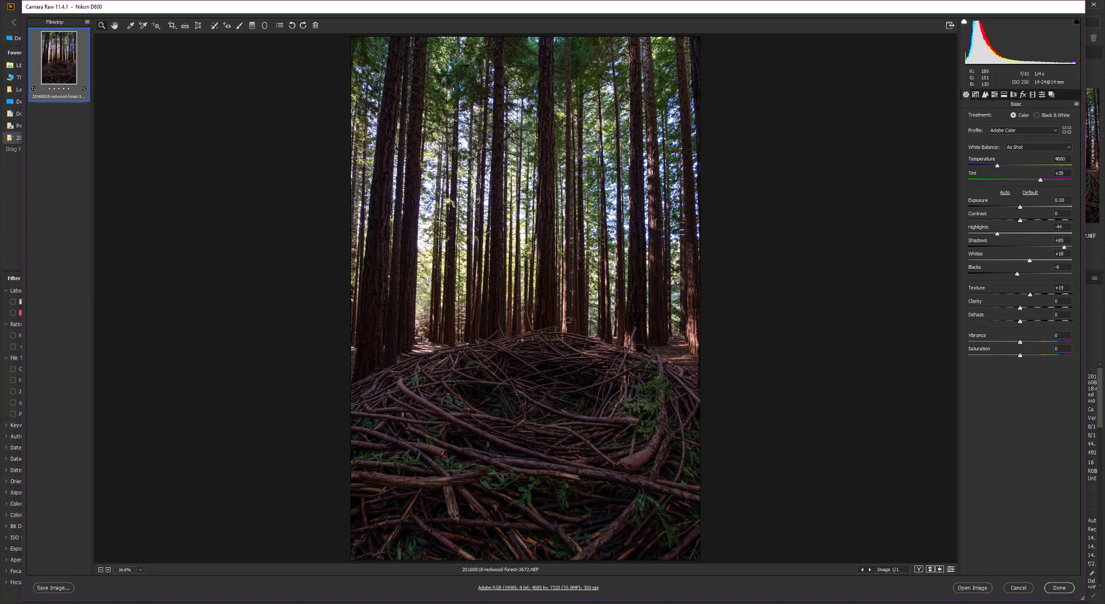
{"action": "left_click", "coordinate": [199, 26]}
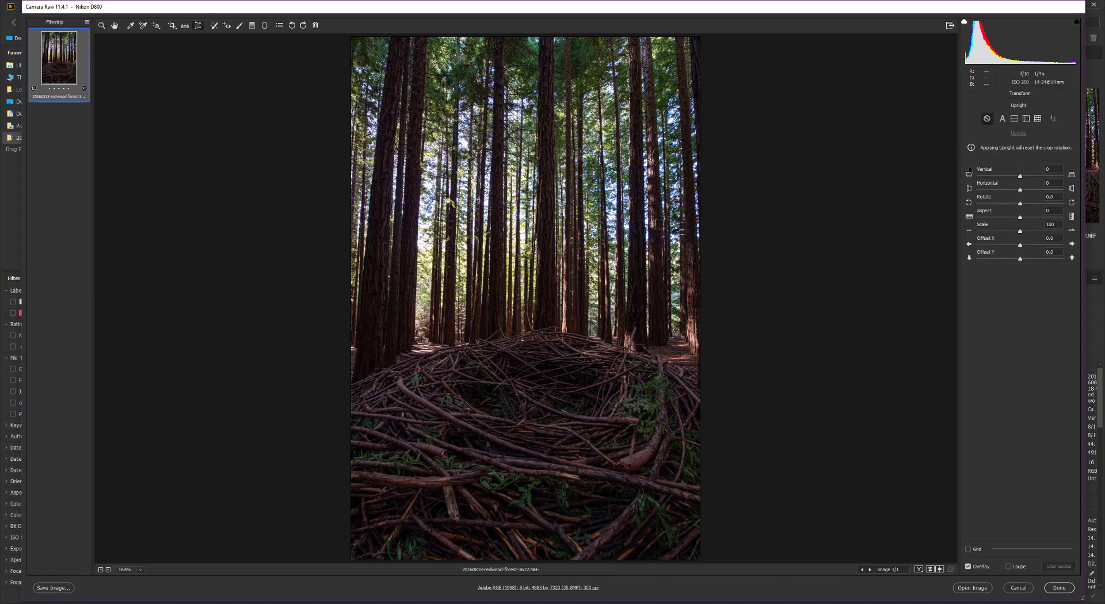
{"action": "left_click_drag", "start_coordinate": [1021, 177], "coordinate": [1012, 180]}
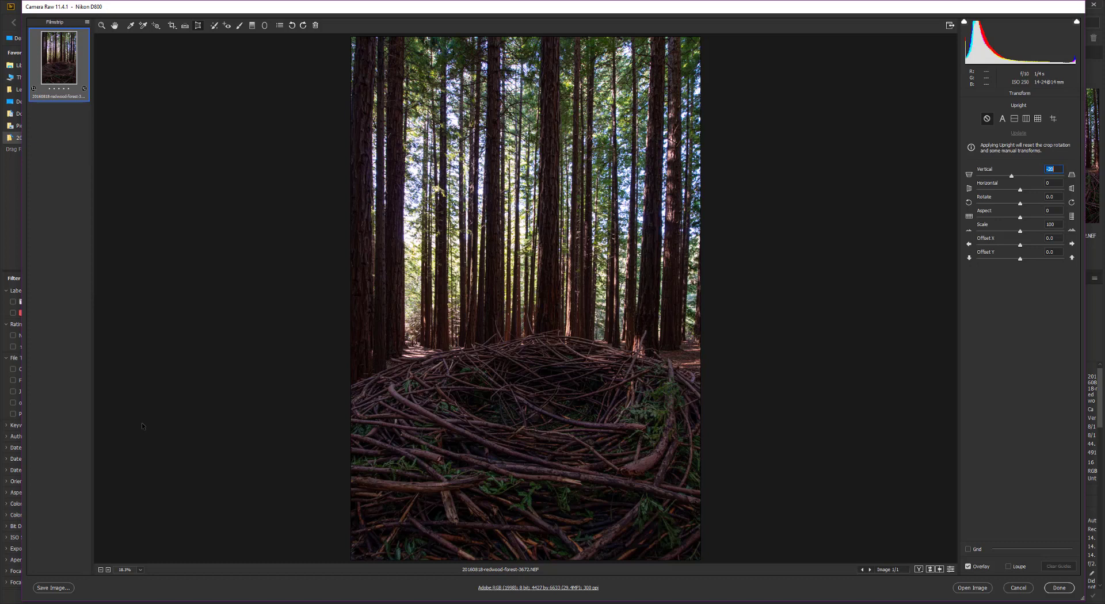
Open the image in Photoshop and close the earlier 20160818-redwood-forest-3672.NEF document without saving its changes
{"action": "left_click", "coordinate": [972, 587]}
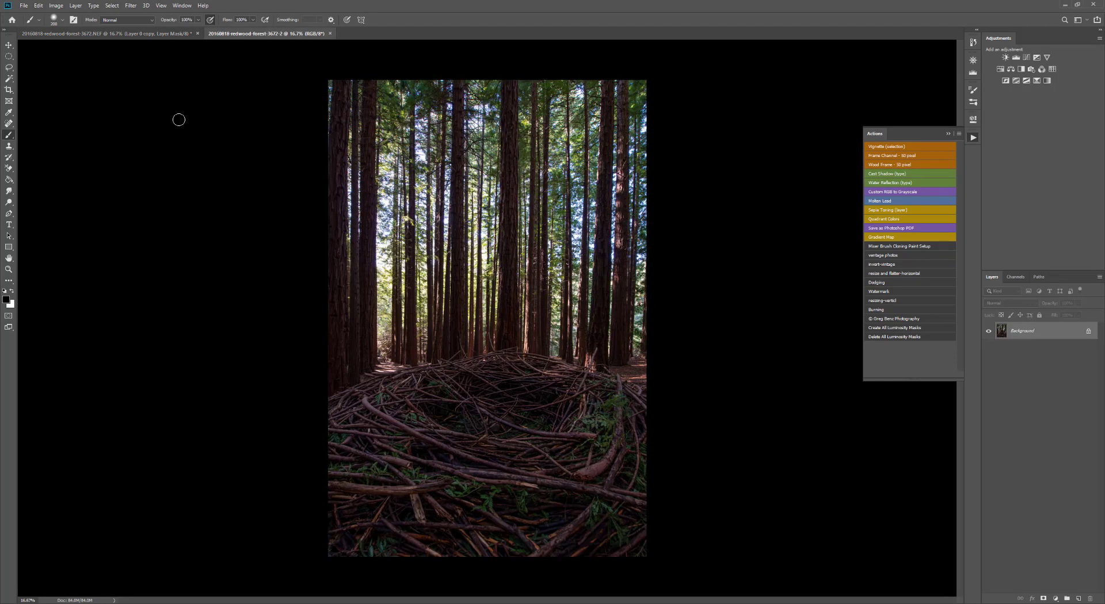
{"action": "left_click", "coordinate": [197, 33]}
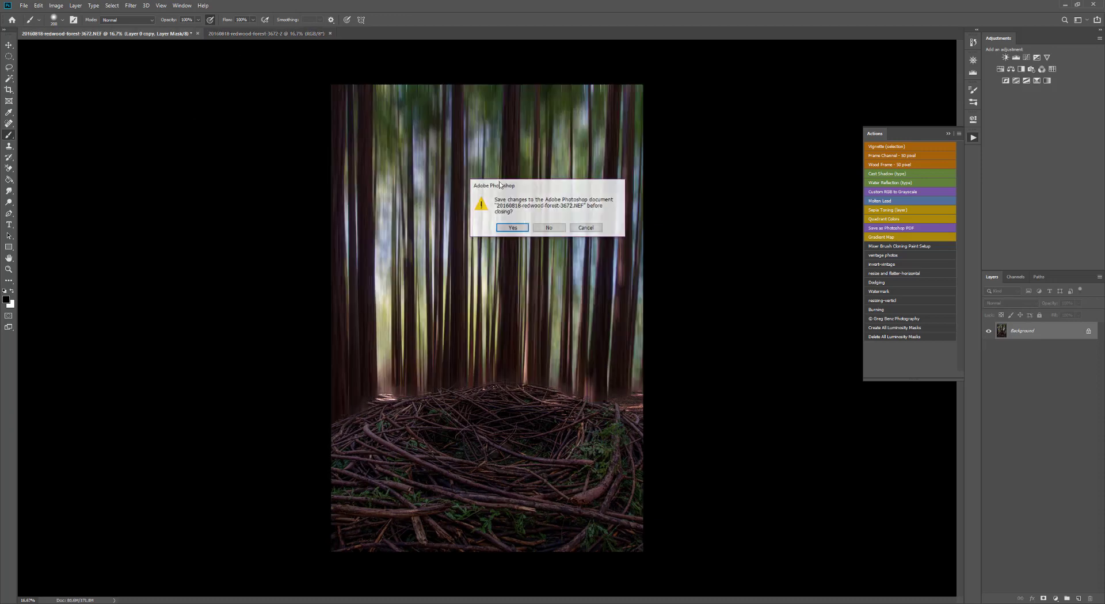
{"action": "left_click", "coordinate": [549, 228]}
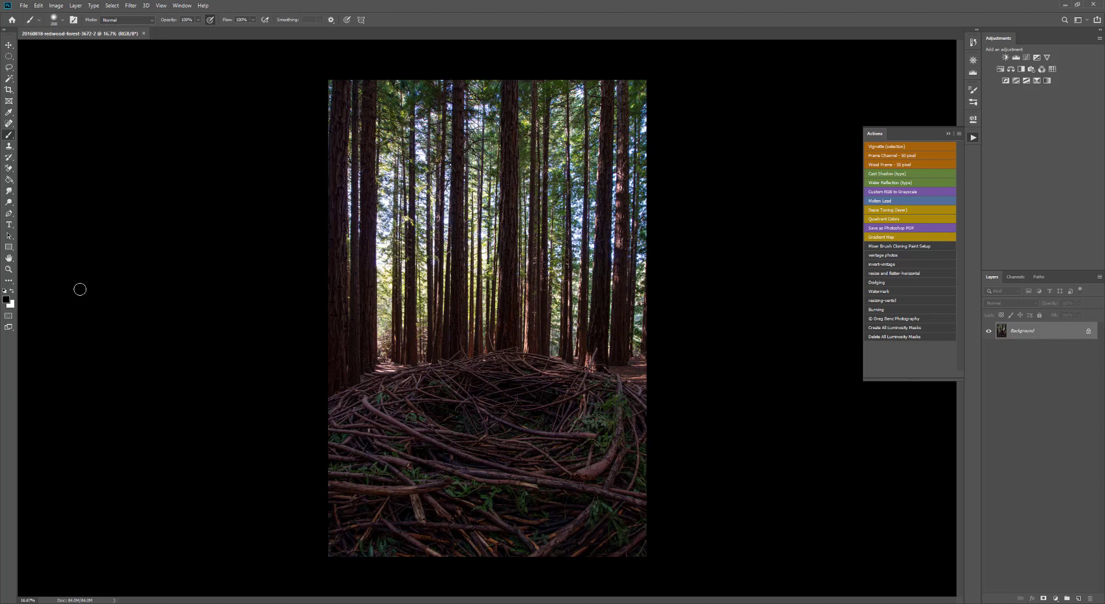
{"action": "key", "text": "ctrl+j"}
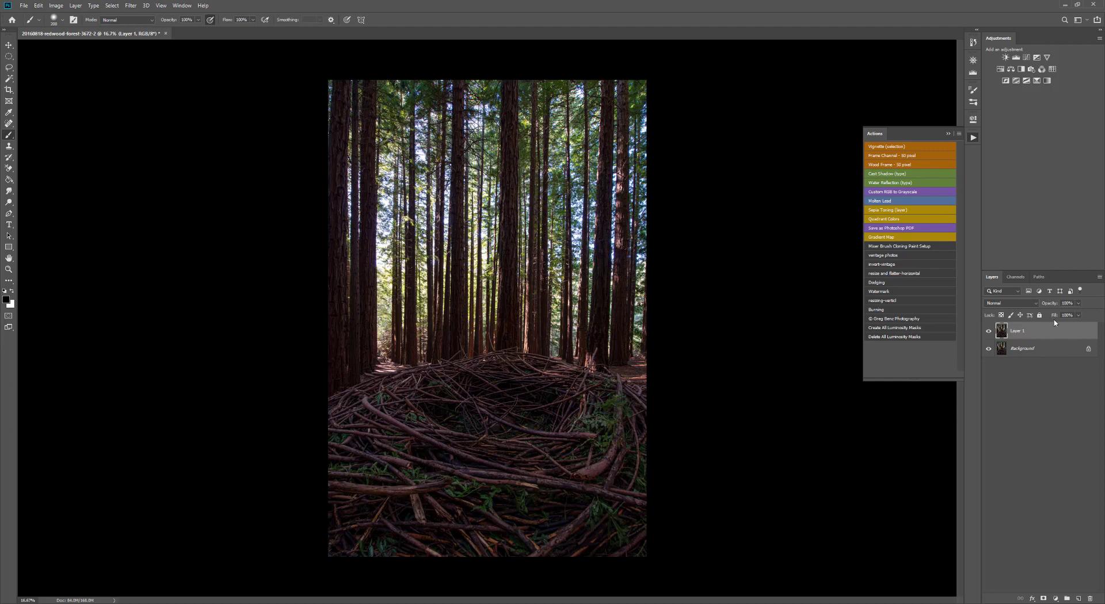
{"action": "key", "text": "ctrl+z"}
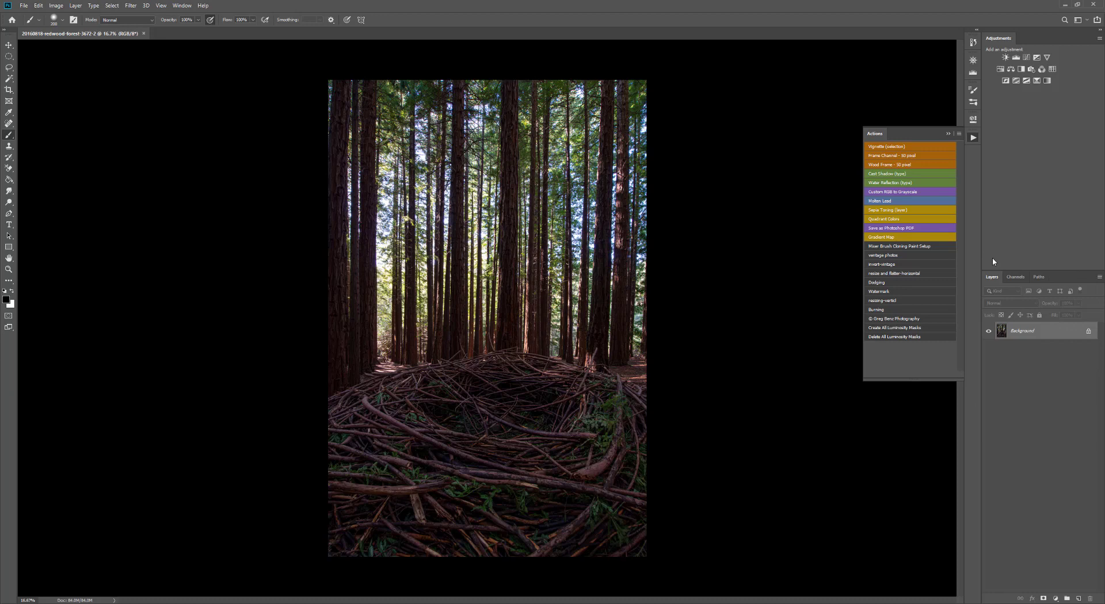
{"action": "key", "text": "ctrl+j"}
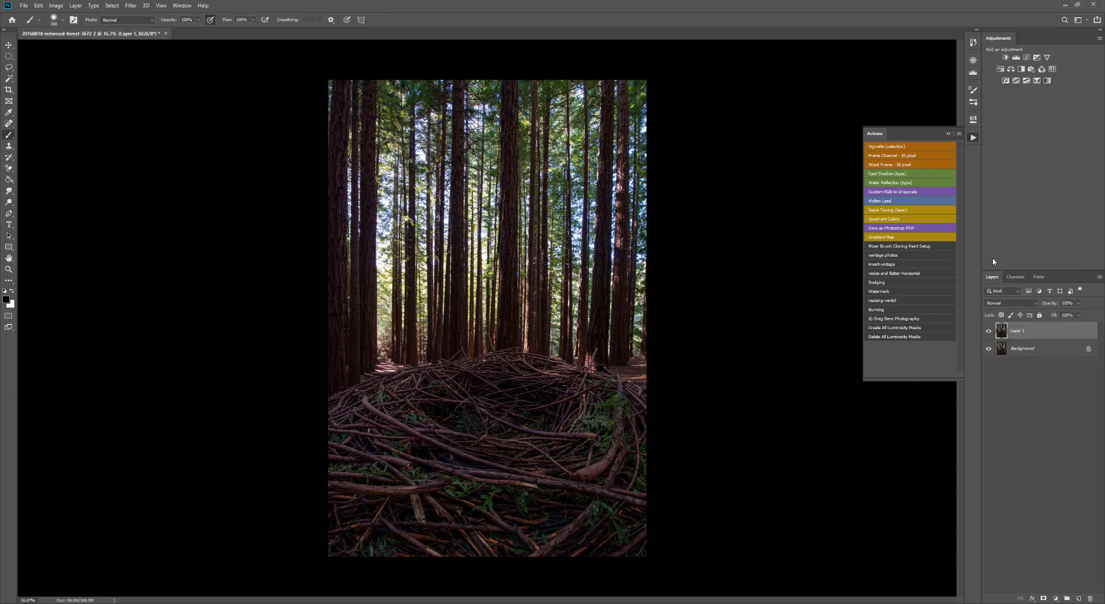
{"action": "key", "text": "ctrl+z"}
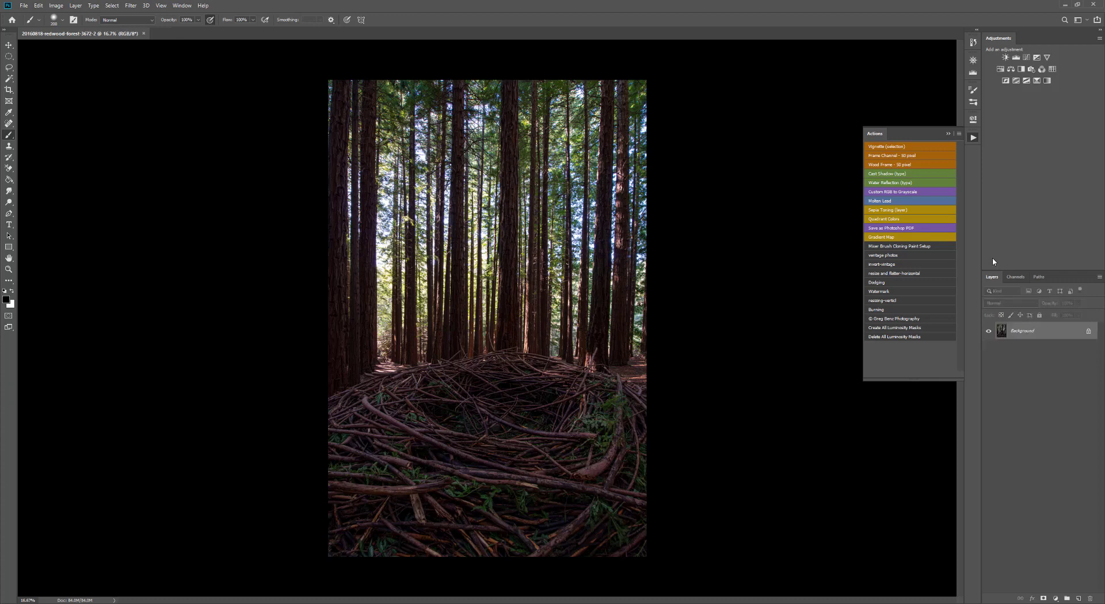
{"action": "left_click", "coordinate": [75, 6]}
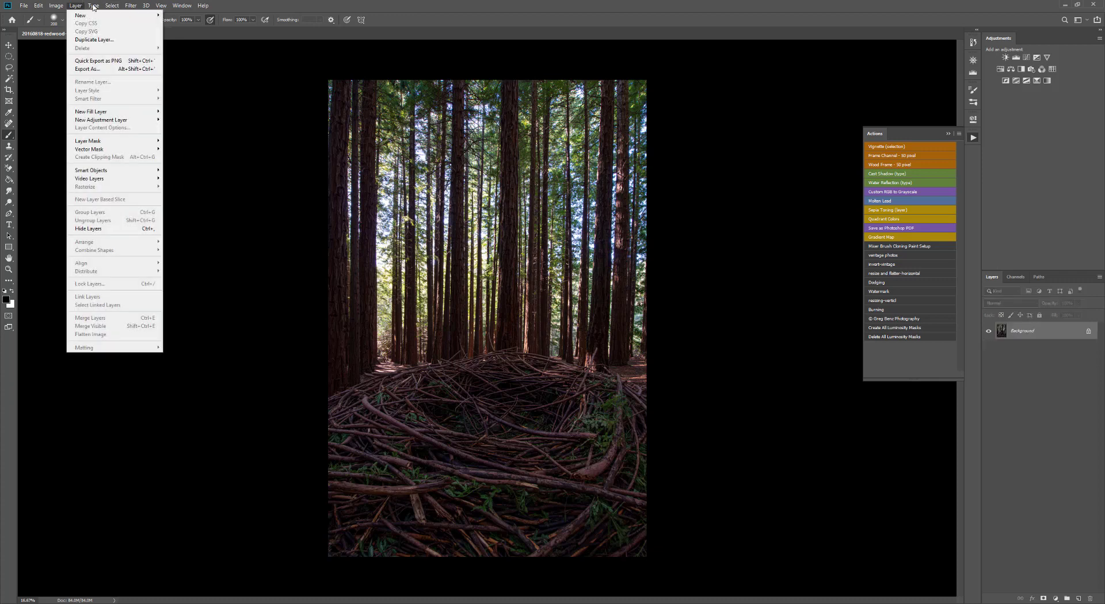
{"action": "left_click", "coordinate": [84, 40]}
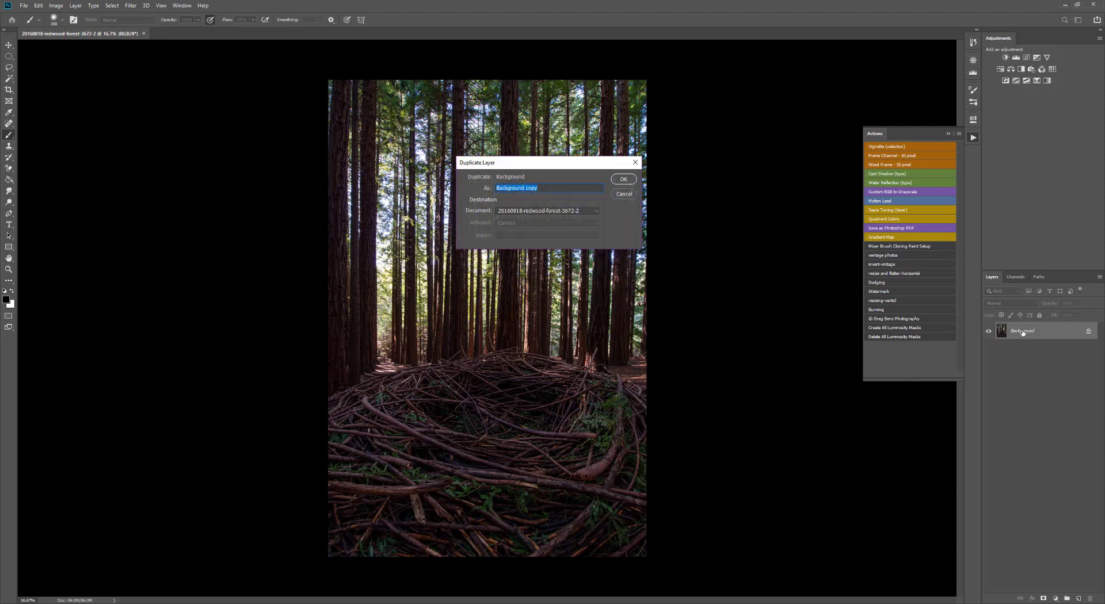
{"action": "left_click", "coordinate": [620, 181]}
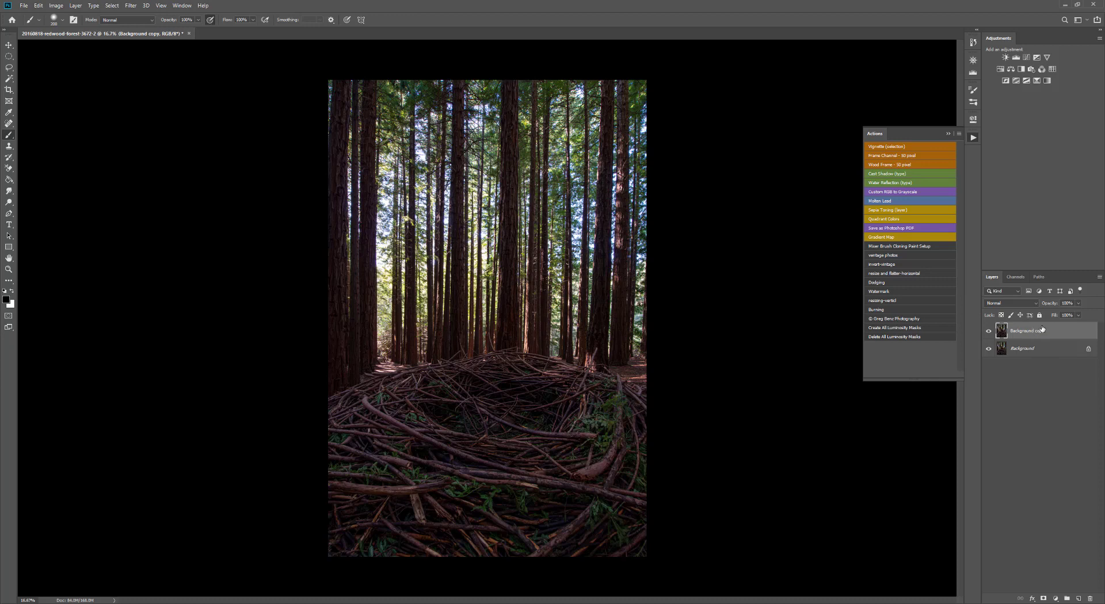
{"action": "key", "text": "Delete"}
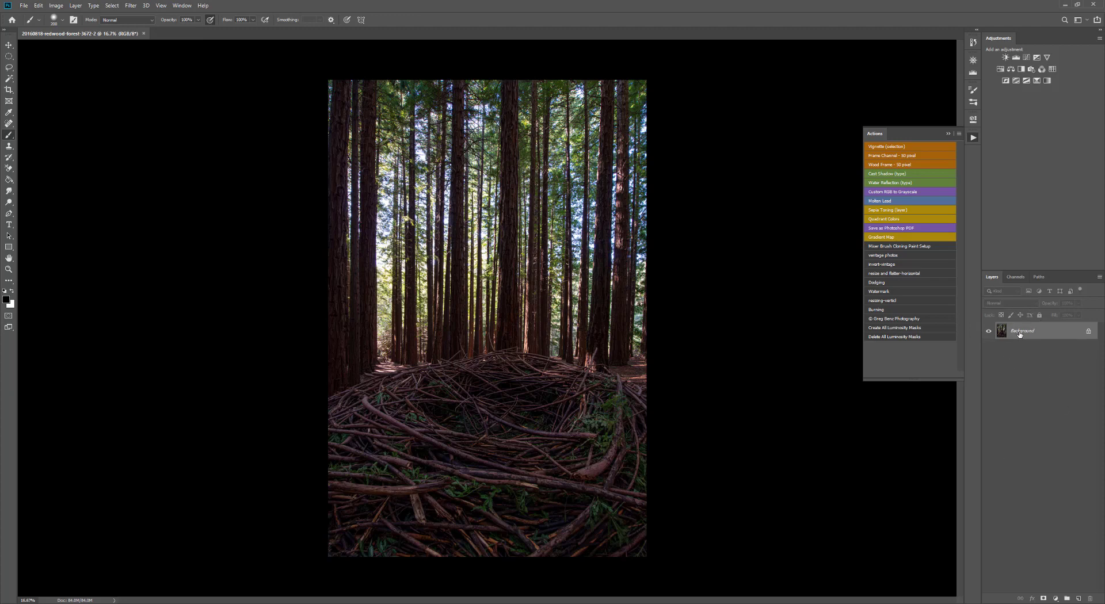
{"action": "left_click_drag", "start_coordinate": [1020, 332], "coordinate": [1080, 599]}
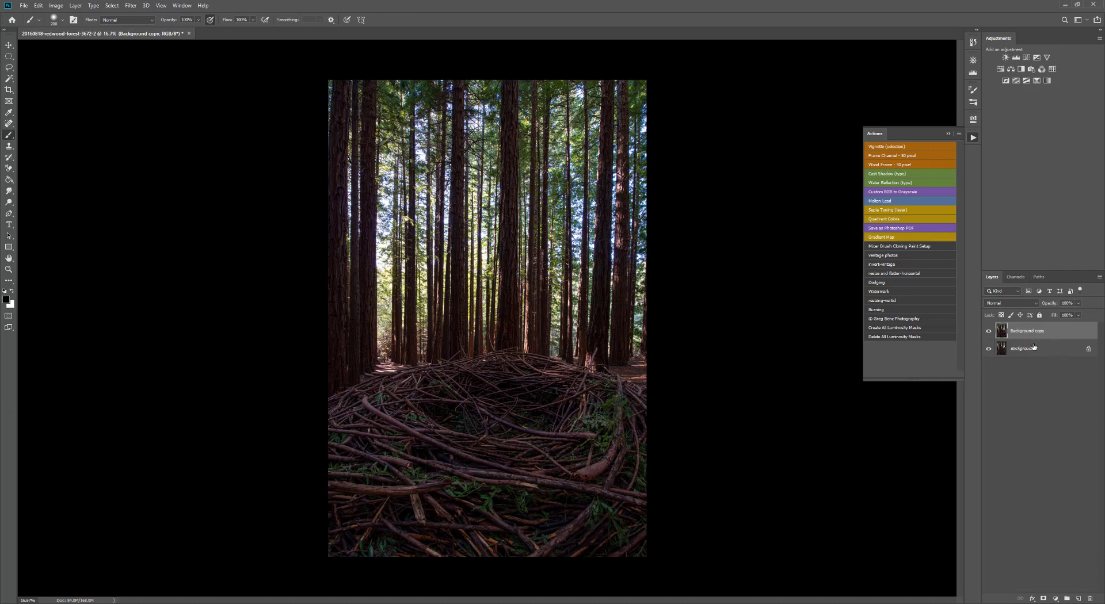
{"action": "key", "text": "ctrl+z"}
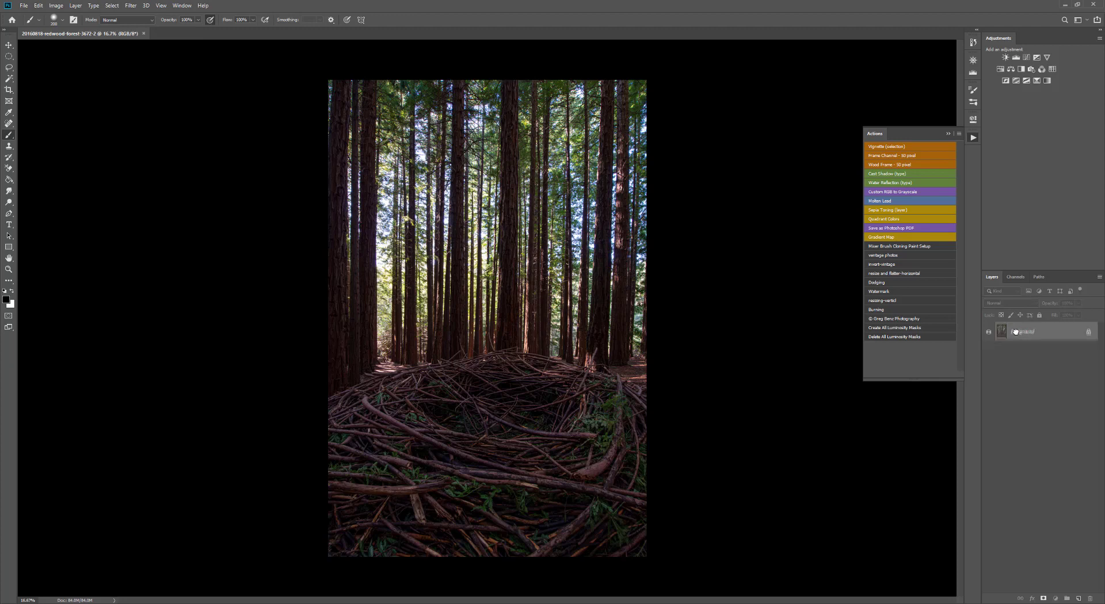
Duplicate the Background layer and rename the copy "blur layer"
{"action": "left_click_drag", "start_coordinate": [1015, 332], "coordinate": [1080, 599]}
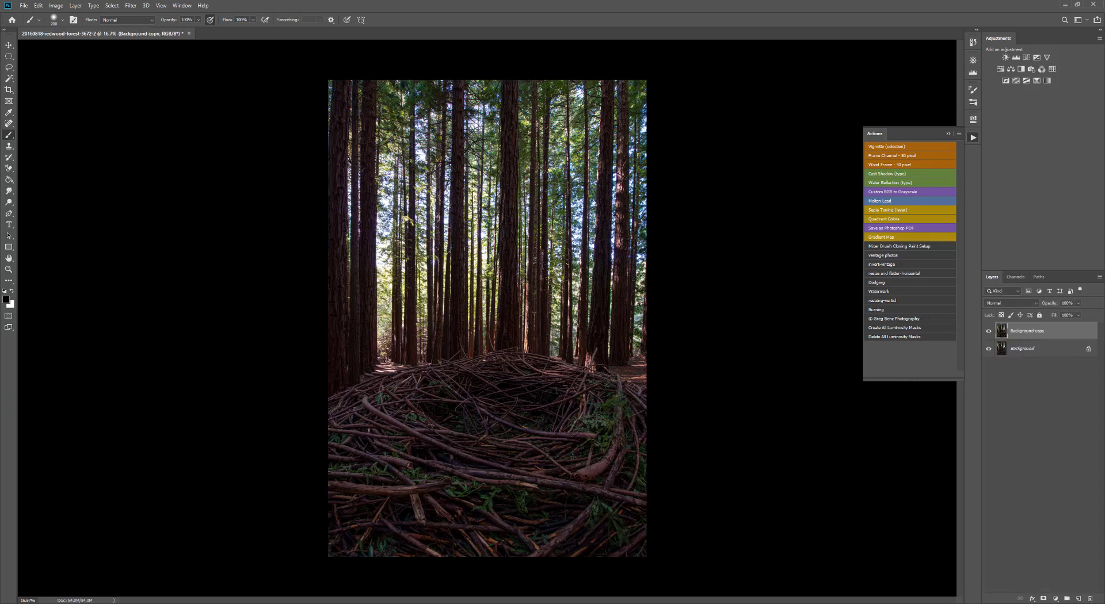
{"action": "left_click", "coordinate": [1079, 599]}
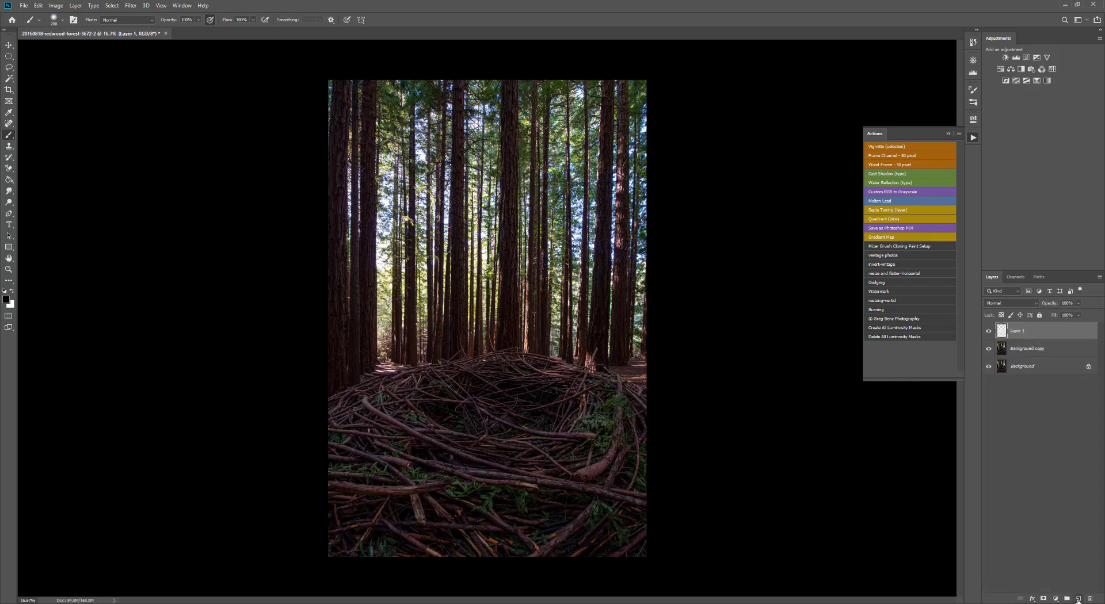
{"action": "key", "text": "ctrl+z"}
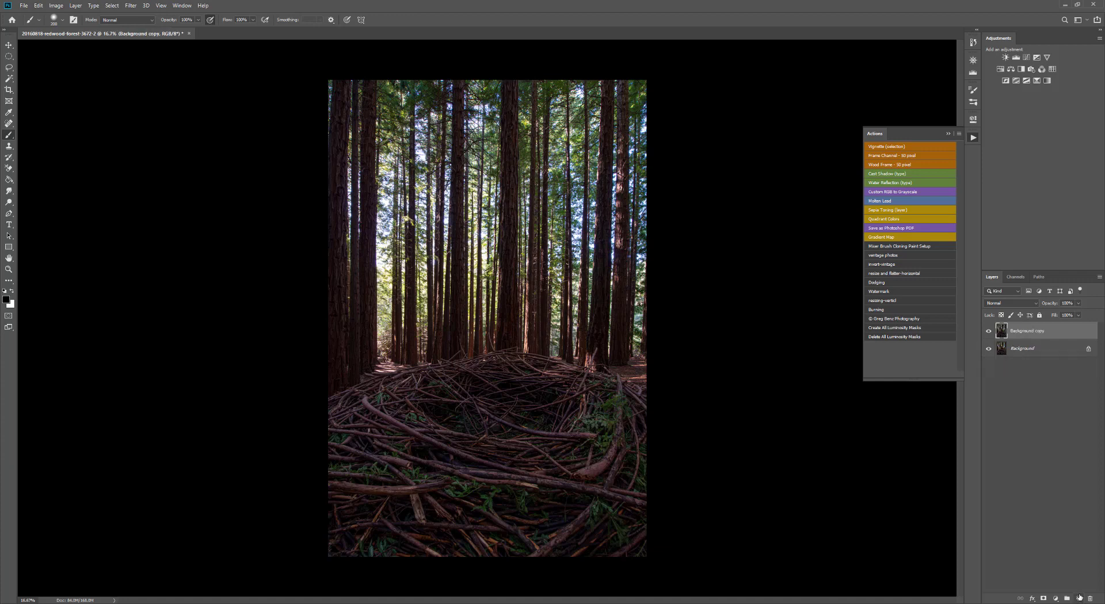
{"action": "double_click", "coordinate": [1025, 336]}
{"action": "type", "text": "blur layer"}
{"action": "key", "text": "Return"}
{"action": "double_click", "coordinate": [1022, 333]}
{"action": "left_click", "coordinate": [1061, 337]}
{"action": "left_click", "coordinate": [131, 5]}
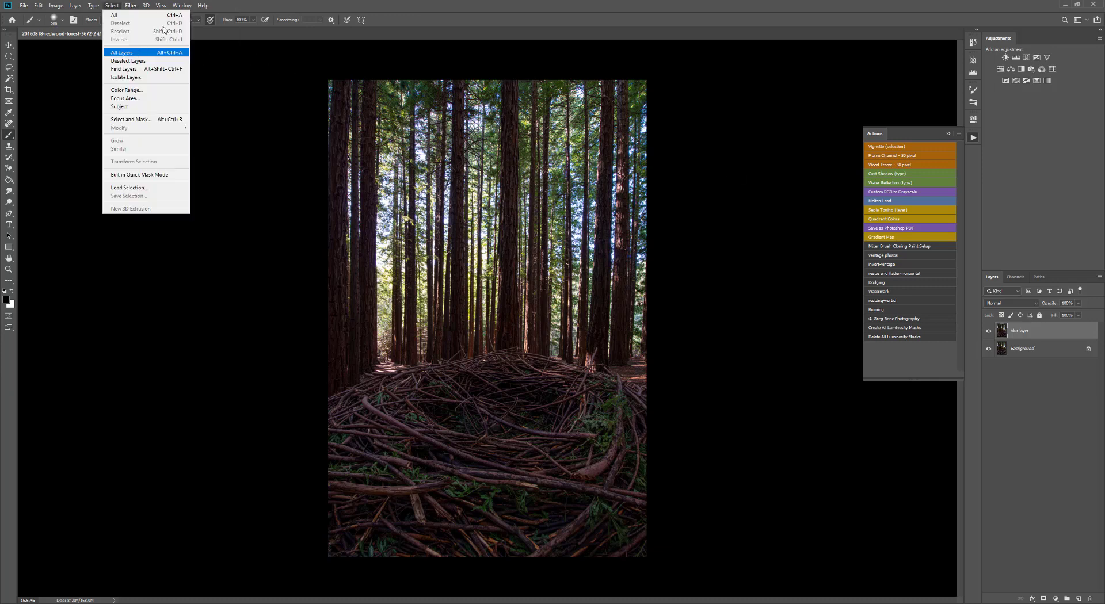
{"action": "left_click", "coordinate": [131, 7]}
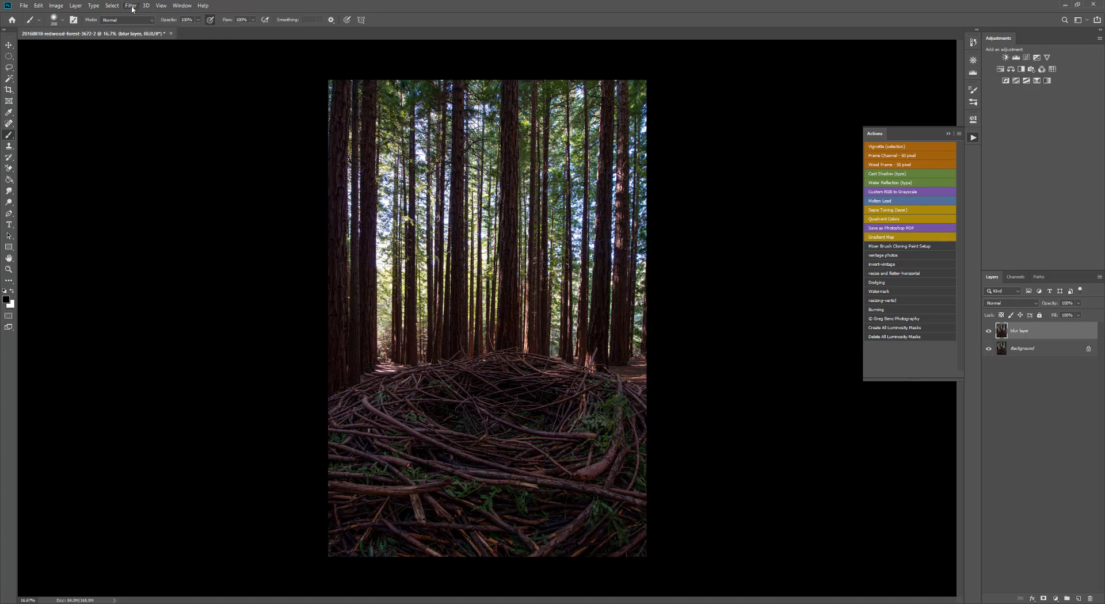
{"action": "left_click", "coordinate": [131, 6]}
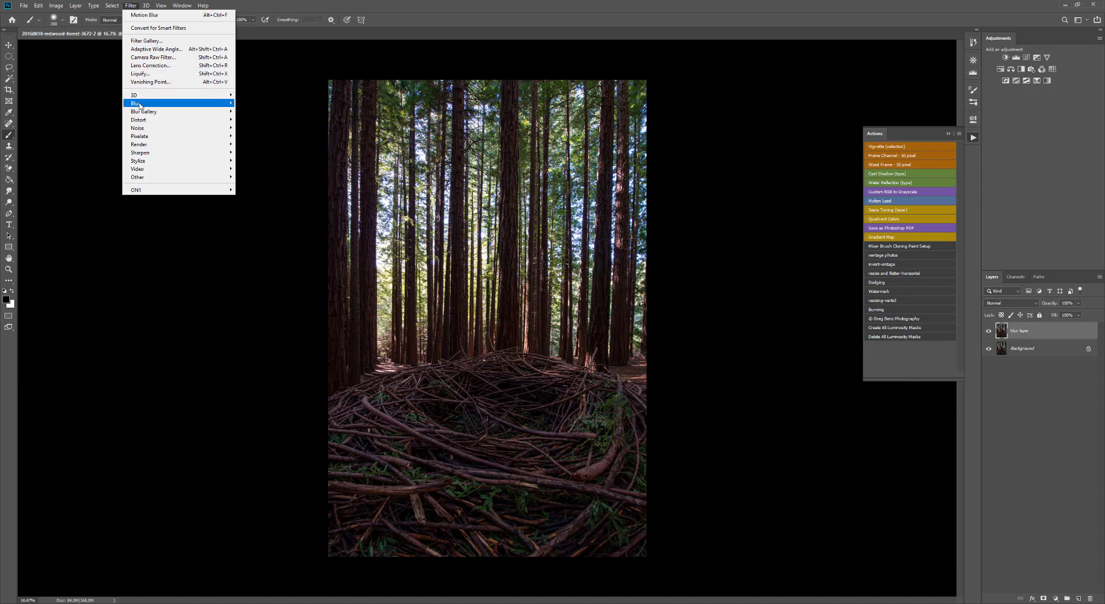
{"action": "mouse_move", "coordinate": [140, 105]}
{"action": "left_click", "coordinate": [259, 153]}
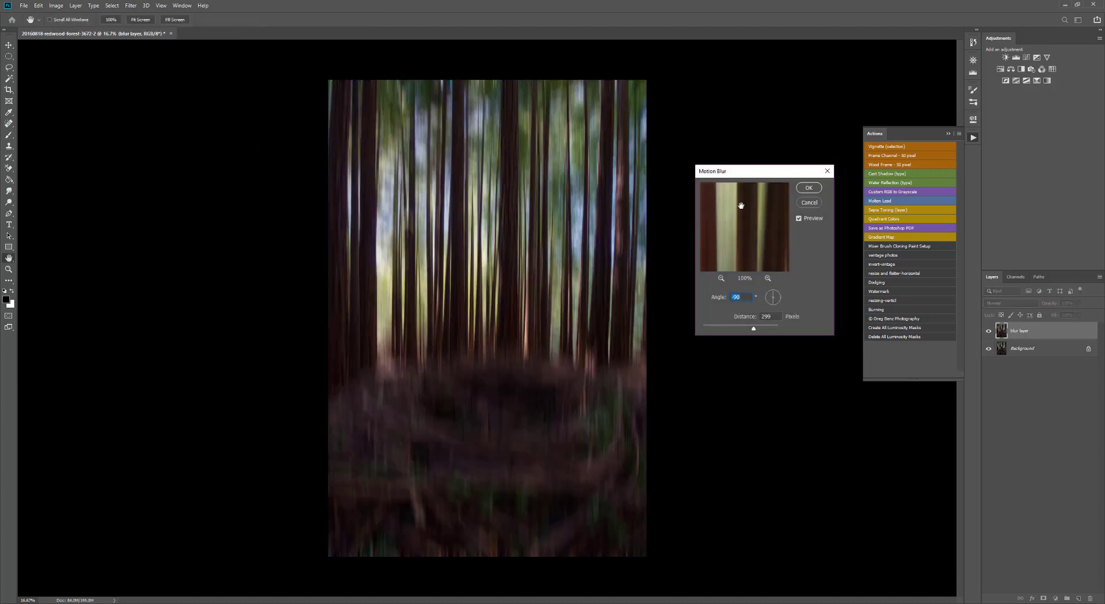
{"action": "left_click", "coordinate": [809, 202]}
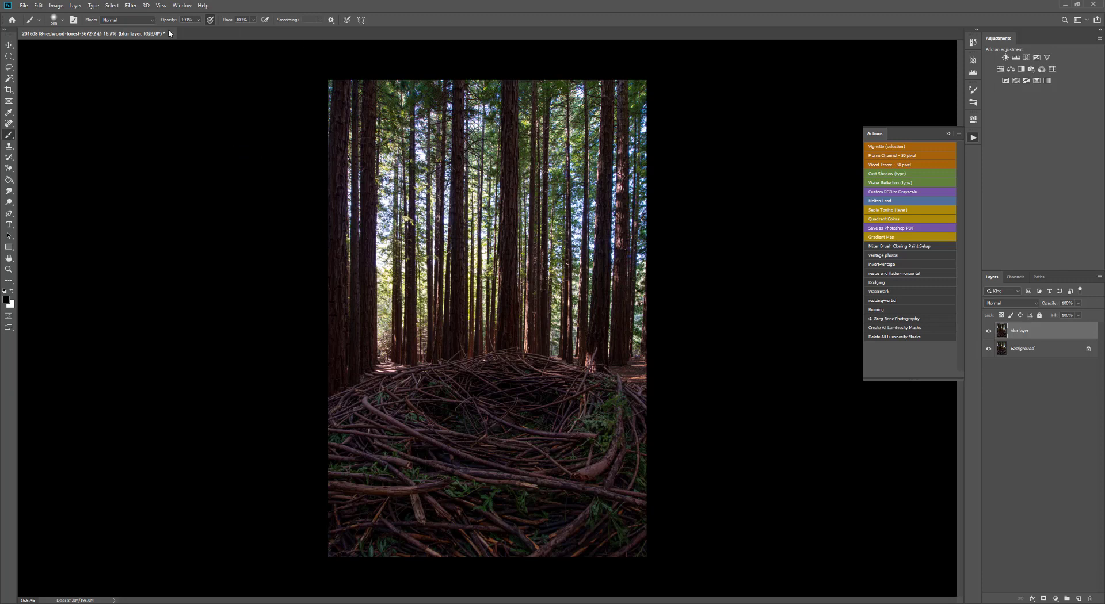
Start a Motion Blur on the blur layer, try a distance of 2000 pixels, and set the angle to -90°
{"action": "left_click", "coordinate": [131, 6]}
{"action": "mouse_move", "coordinate": [150, 106]}
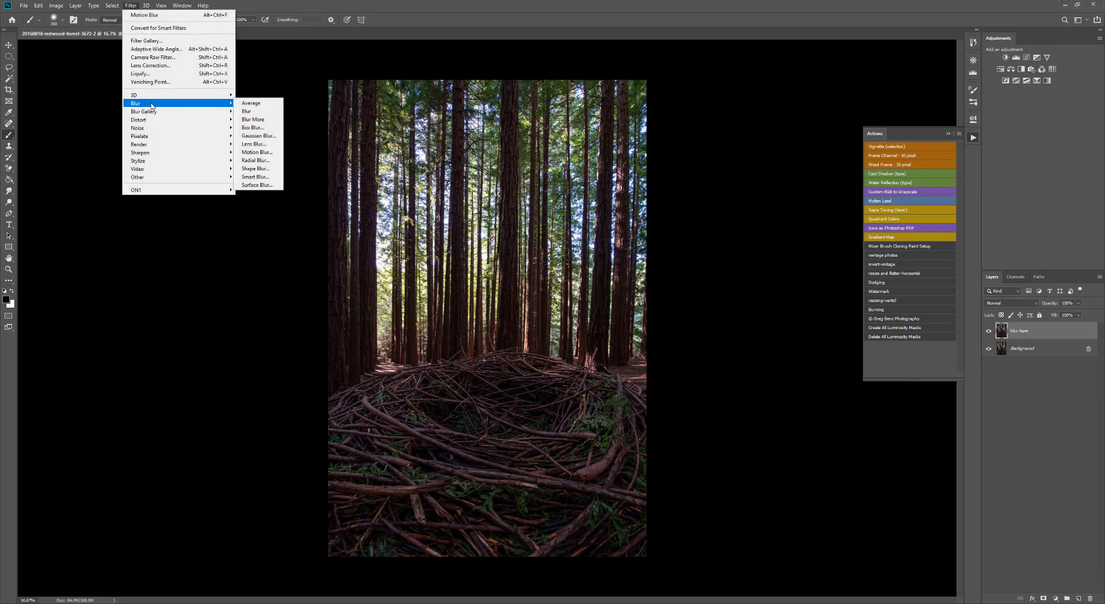
{"action": "left_click", "coordinate": [257, 152]}
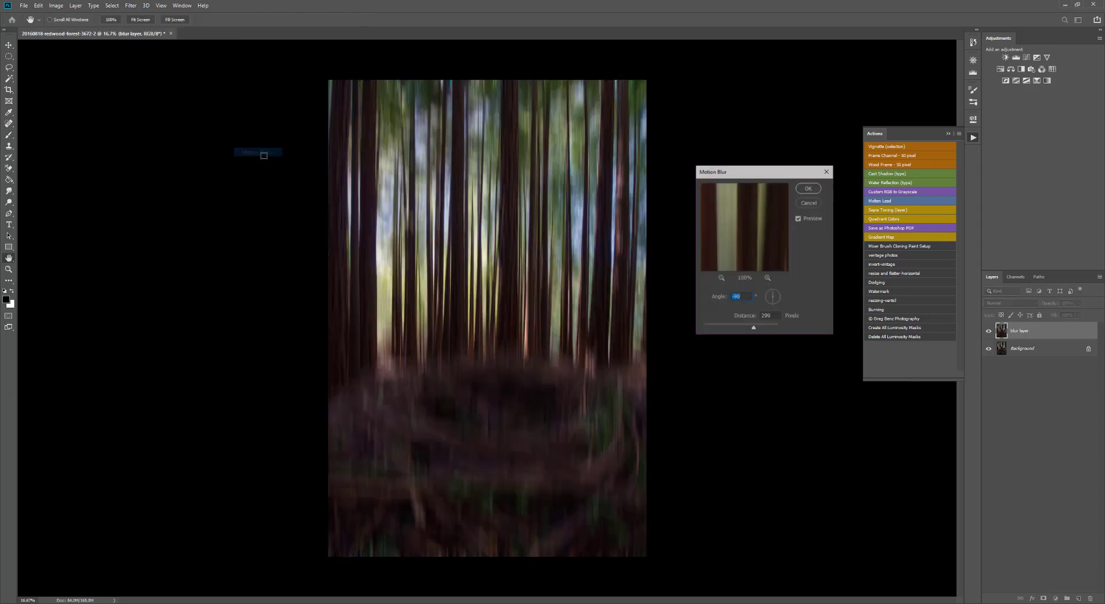
{"action": "left_click", "coordinate": [118, 7]}
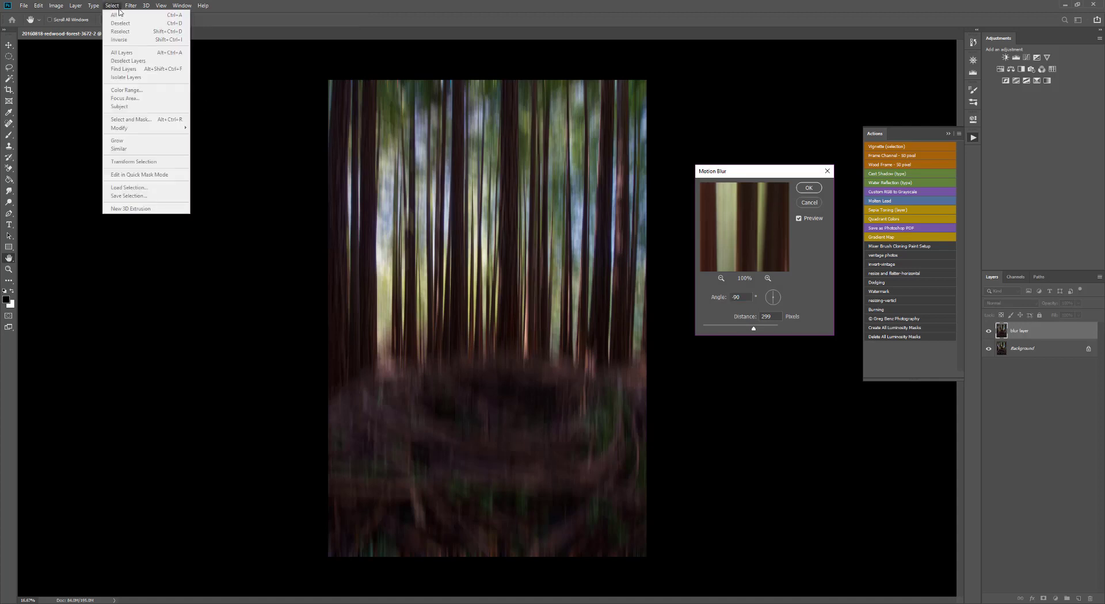
{"action": "mouse_move", "coordinate": [131, 6]}
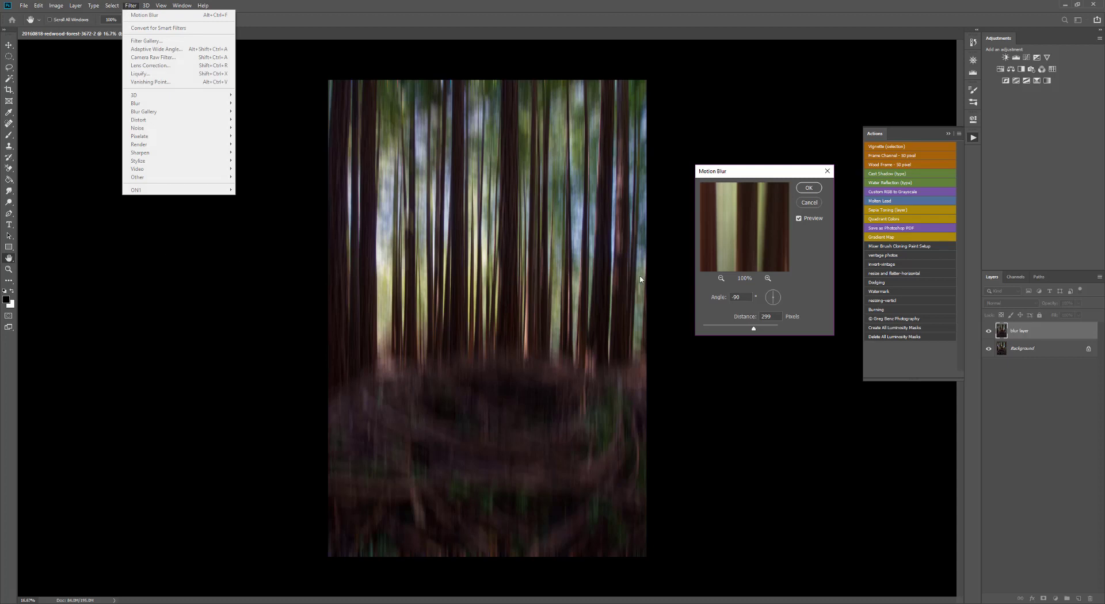
{"action": "left_click_drag", "start_coordinate": [774, 303], "coordinate": [781, 328]}
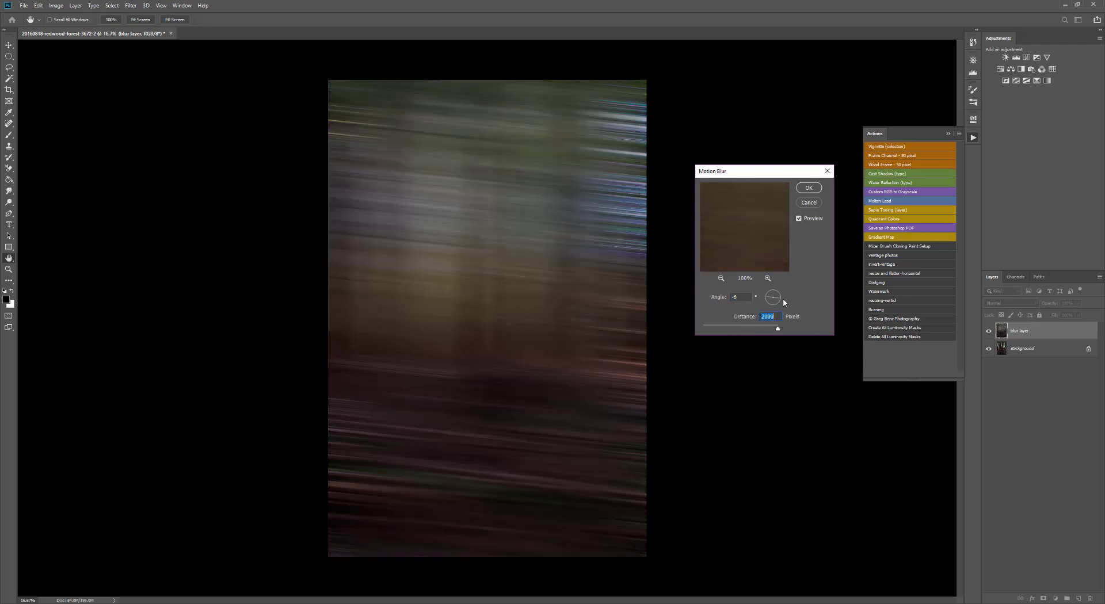
{"action": "mouse_move", "coordinate": [776, 301]}
{"action": "left_mouse_down"}
{"action": "mouse_move", "coordinate": [769, 295]}
{"action": "mouse_move", "coordinate": [776, 304]}
{"action": "left_mouse_up"}
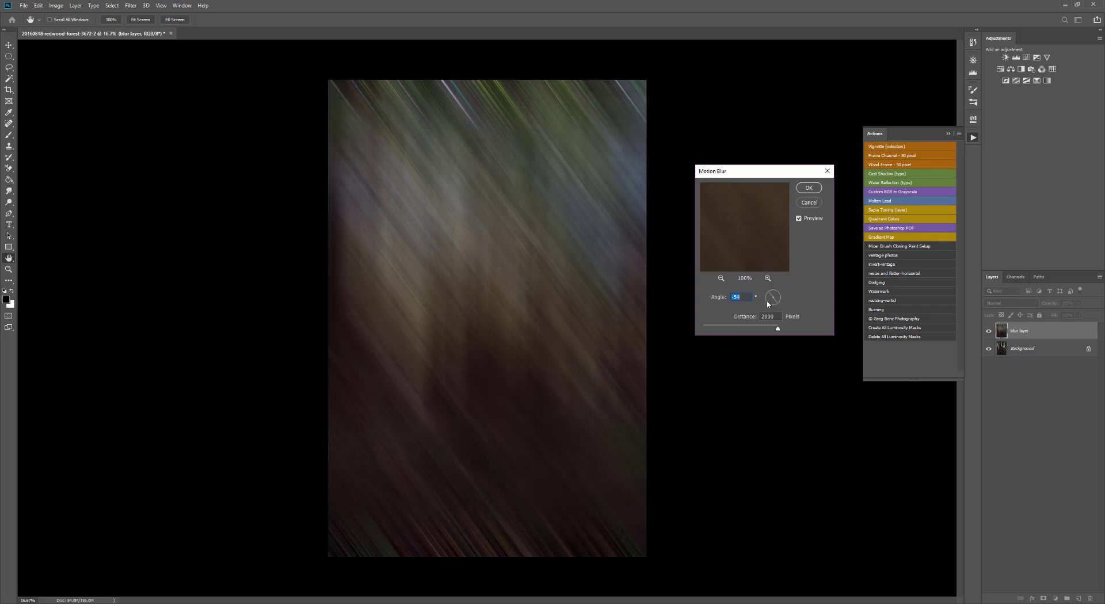
{"action": "type", "text": "77"}
{"action": "left_click_drag", "start_coordinate": [773, 304], "coordinate": [773, 305]}
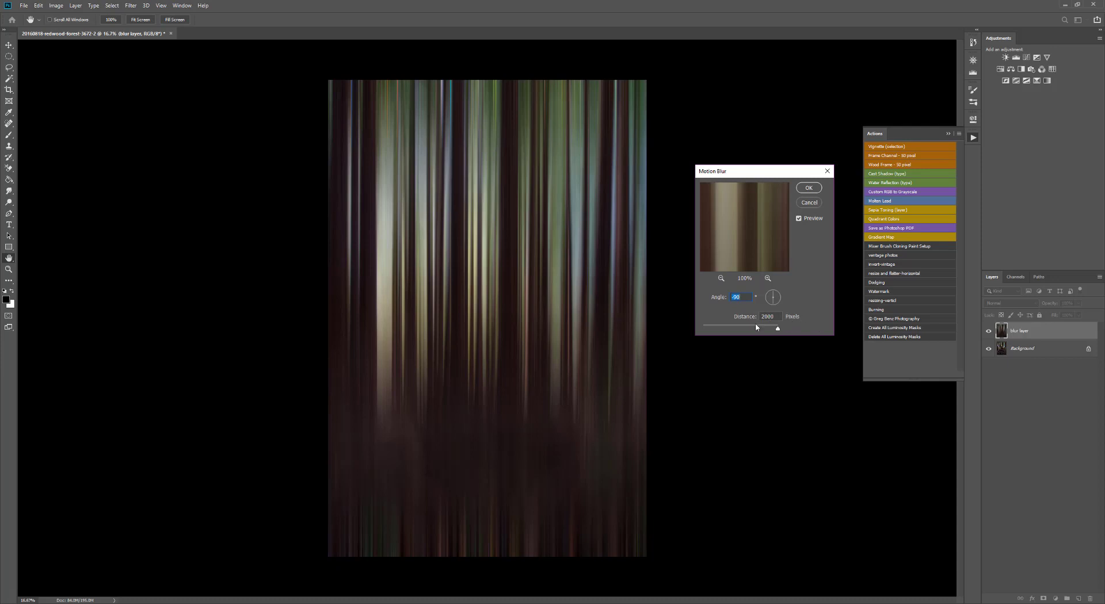
Apply the Motion Blur with a distance of about 299 pixels, and toggle the blur layer's visibility to compare it with the original
{"action": "left_click_drag", "start_coordinate": [778, 330], "coordinate": [740, 329]}
{"action": "type", "text": "290"}
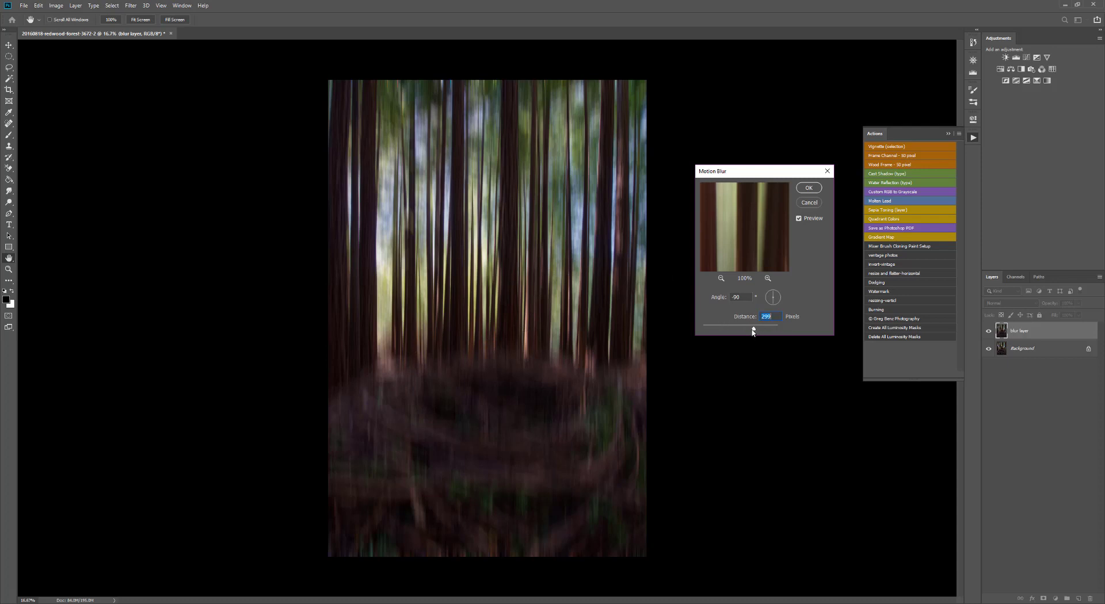
{"action": "mouse_move", "coordinate": [753, 328]}
{"action": "left_mouse_down"}
{"action": "mouse_move", "coordinate": [712, 329]}
{"action": "mouse_move", "coordinate": [778, 328]}
{"action": "mouse_move", "coordinate": [755, 331]}
{"action": "left_mouse_up"}
{"action": "left_click", "coordinate": [808, 190]}
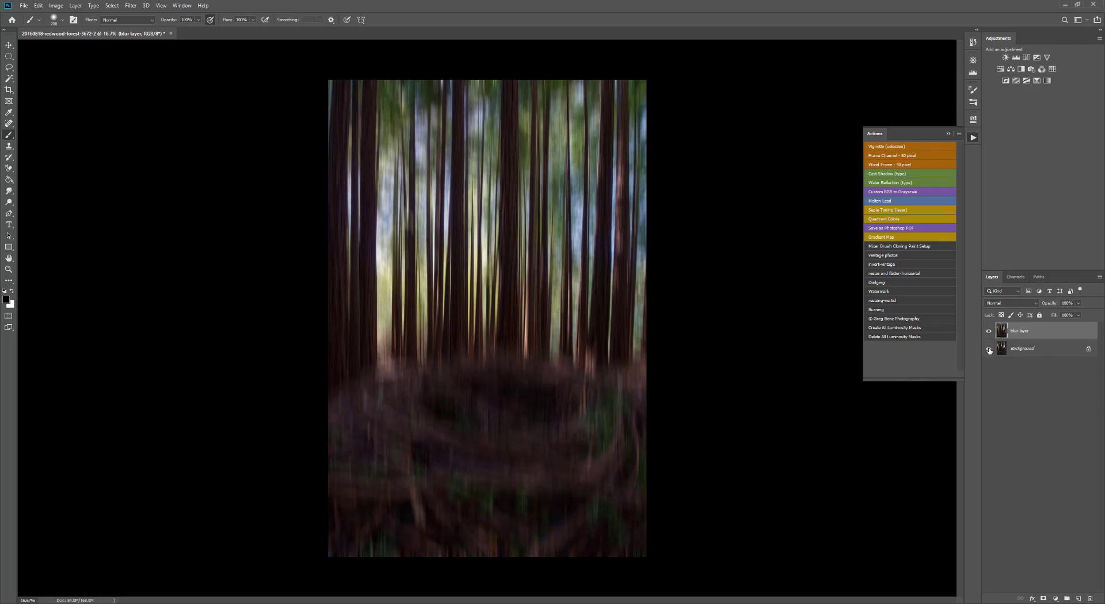
{"action": "left_click", "coordinate": [989, 331]}
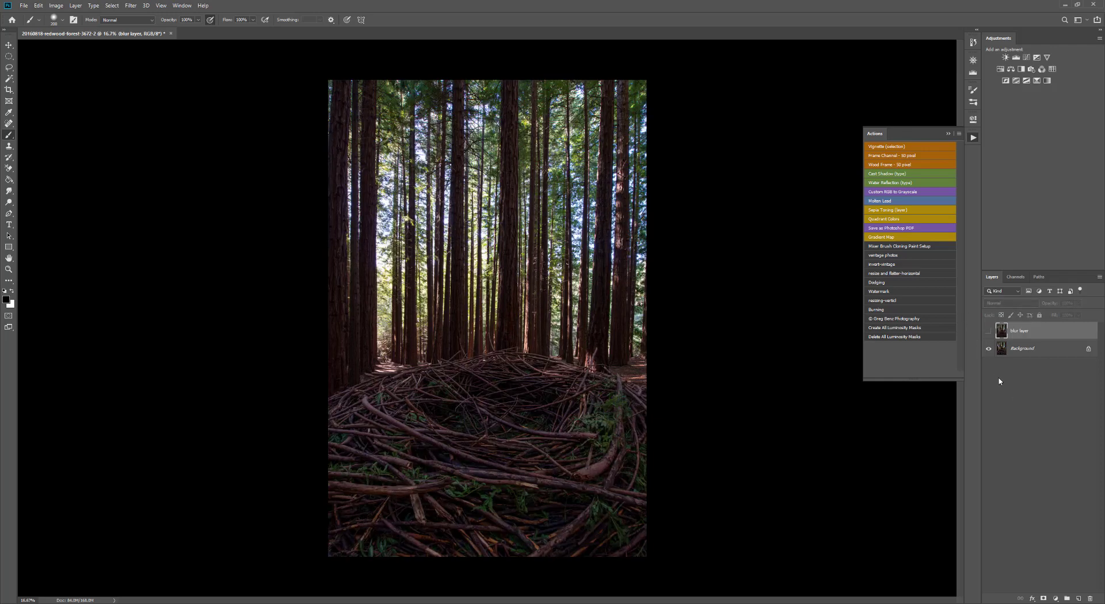
{"action": "left_click", "coordinate": [988, 331]}
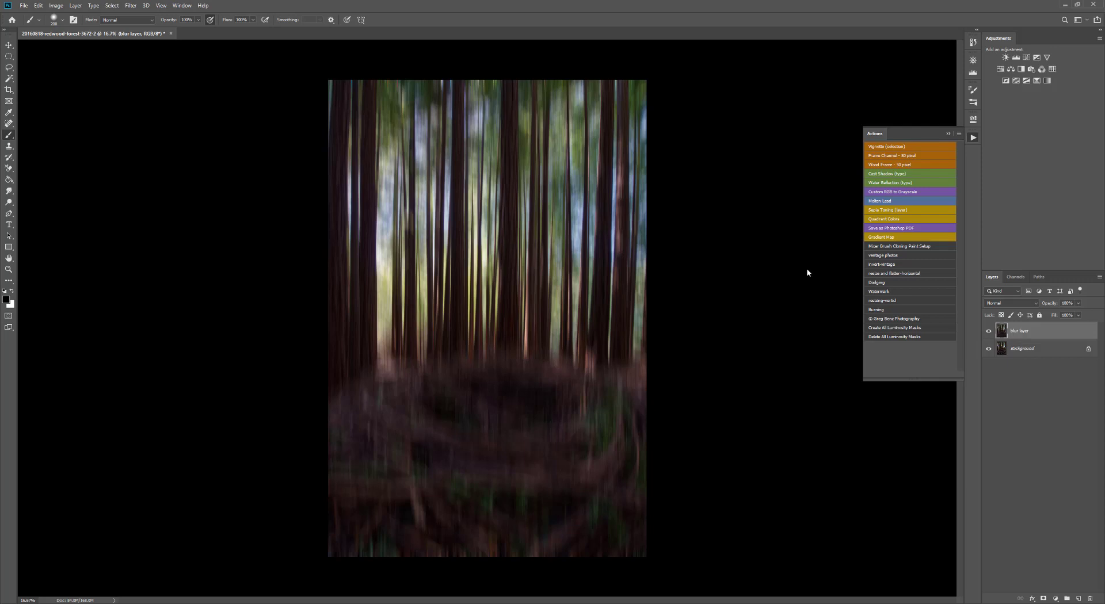
Try erasing a strip of the blur layer over the branch nest with an enlarged Eraser, and undo the stroke
{"action": "left_click", "coordinate": [9, 168]}
{"action": "right_click", "coordinate": [9, 168]}
{"action": "left_click", "coordinate": [25, 169]}
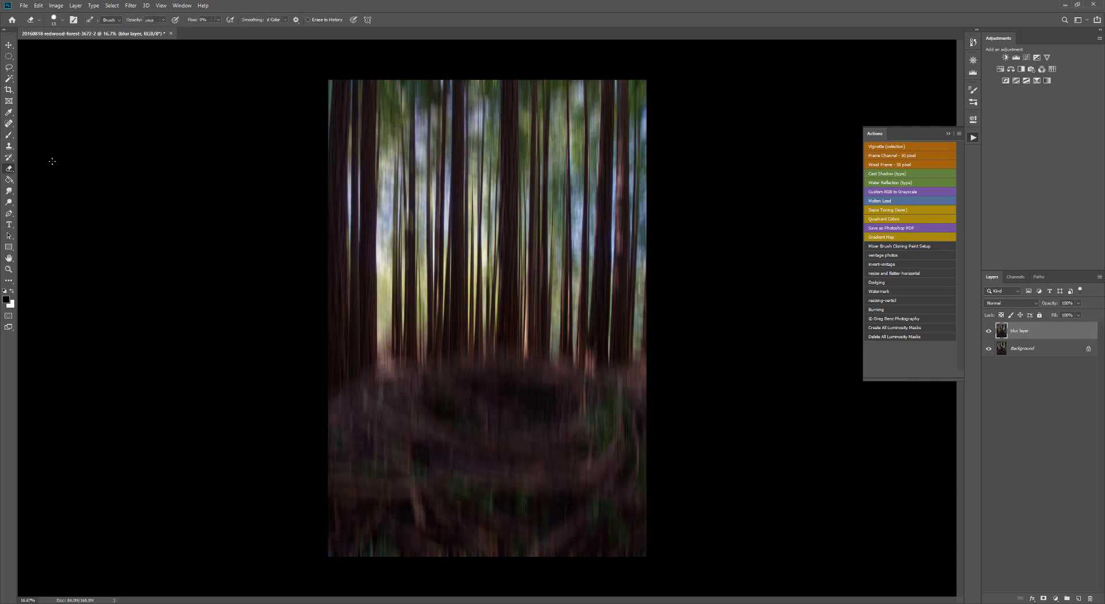
{"action": "key", "text": "bracketright"}
{"action": "key", "text": "bracketright"}
{"action": "key", "text": "bracketright"}
{"action": "key", "text": "bracketright"}
{"action": "key", "text": "bracketright"}
{"action": "key", "text": "bracketright"}
{"action": "key", "text": "bracketright"}
{"action": "key", "text": "bracketright"}
{"action": "key", "text": "bracketright"}
{"action": "key", "text": "bracketright"}
{"action": "key", "text": "bracketright"}
{"action": "mouse_move", "coordinate": [488, 446]}
{"action": "left_mouse_down"}
{"action": "mouse_move", "coordinate": [493, 456]}
{"action": "mouse_move", "coordinate": [547, 454]}
{"action": "left_mouse_up"}
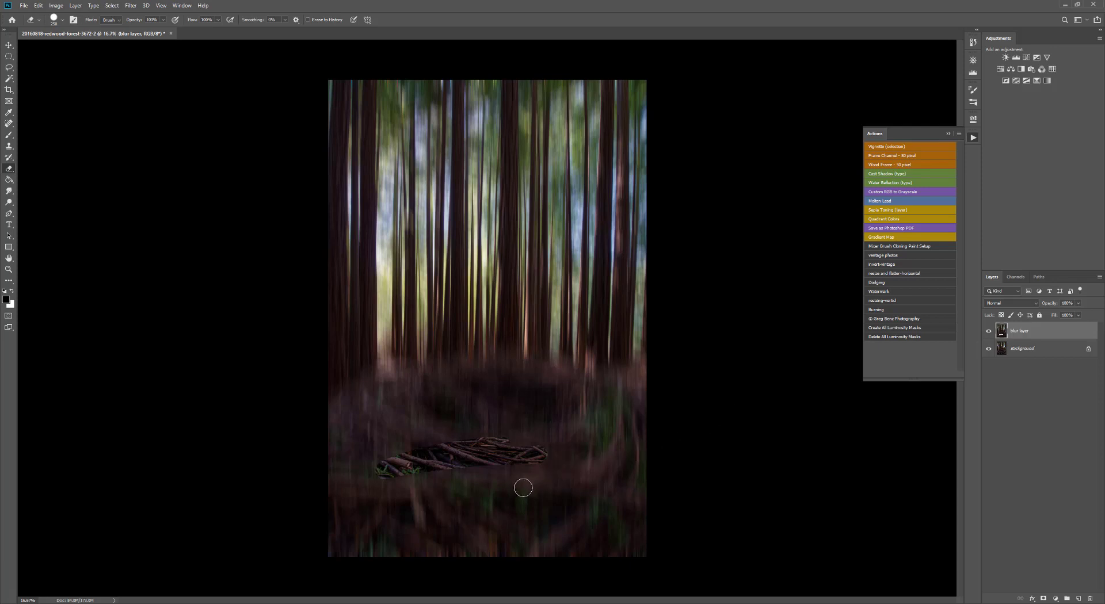
{"action": "key", "text": "ctrl+z"}
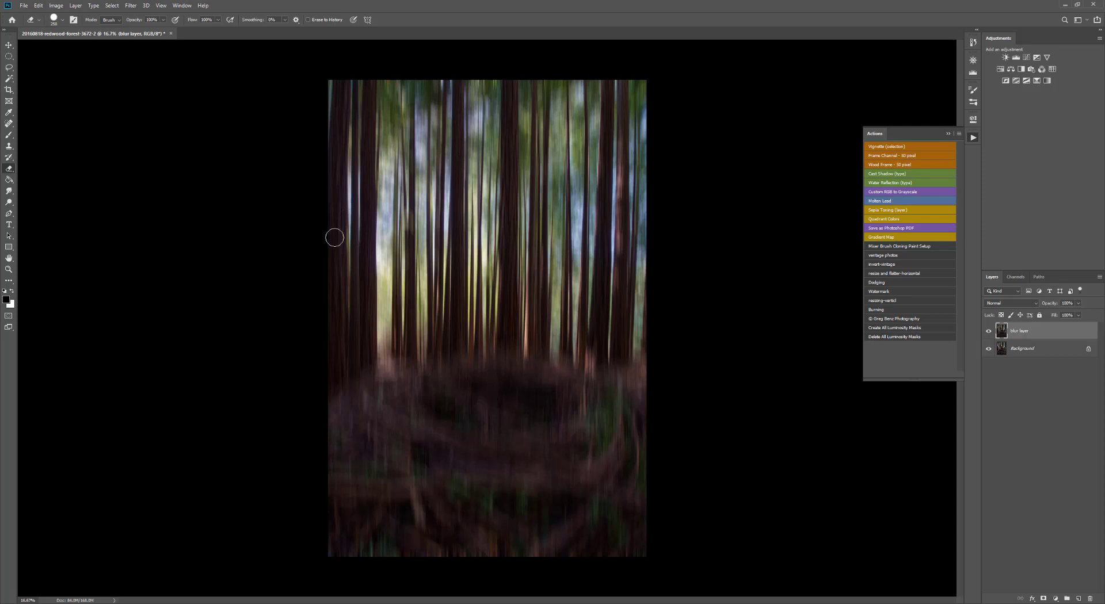
{"action": "left_click", "coordinate": [75, 6]}
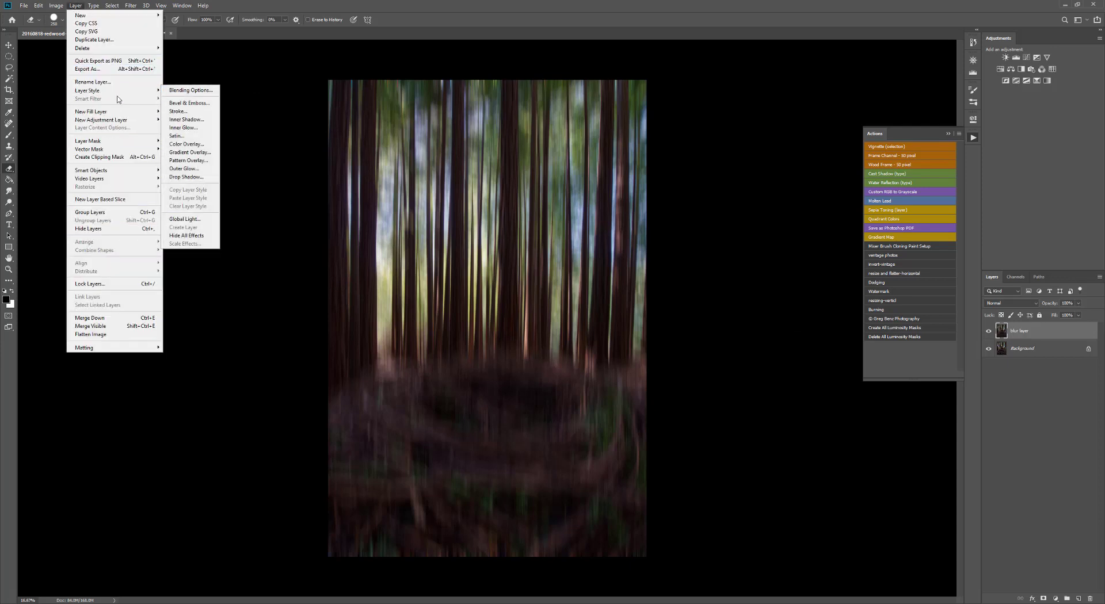
{"action": "mouse_move", "coordinate": [138, 141]}
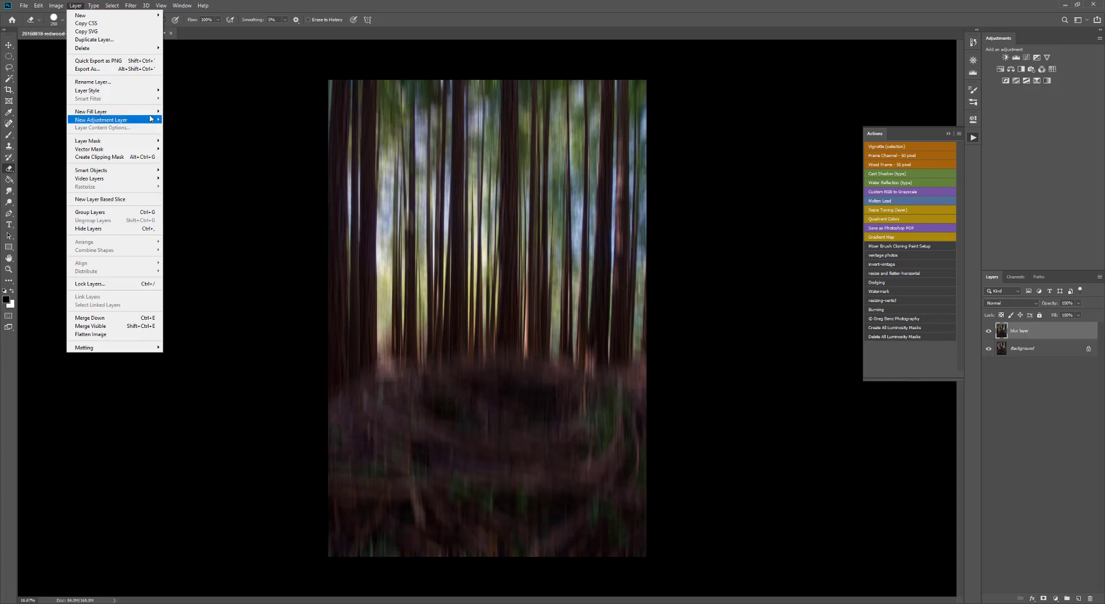
{"action": "mouse_move", "coordinate": [150, 117]}
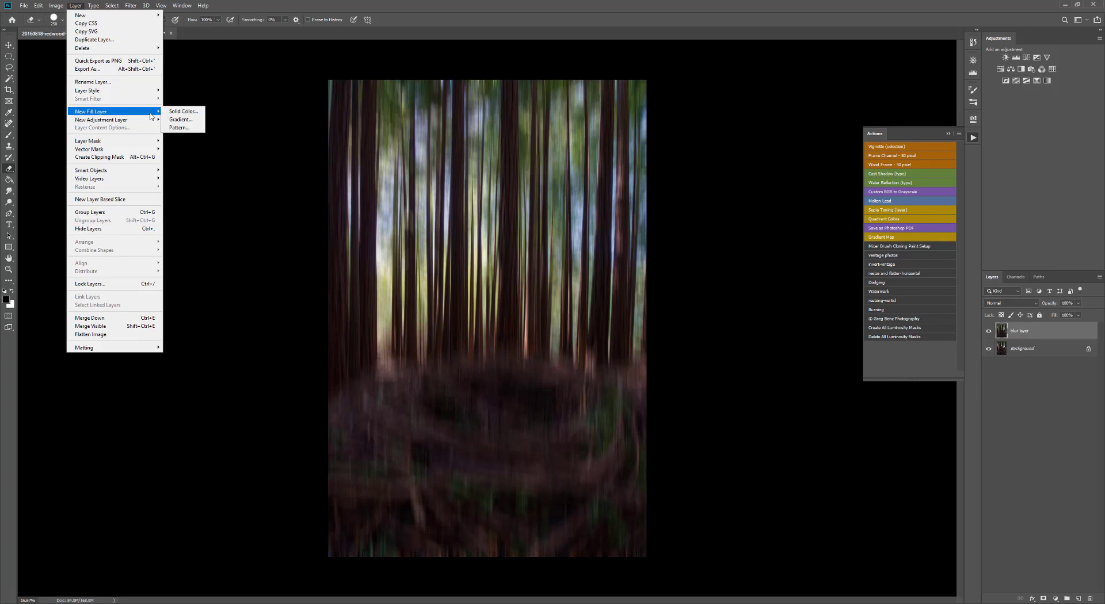
{"action": "left_click", "coordinate": [244, 75]}
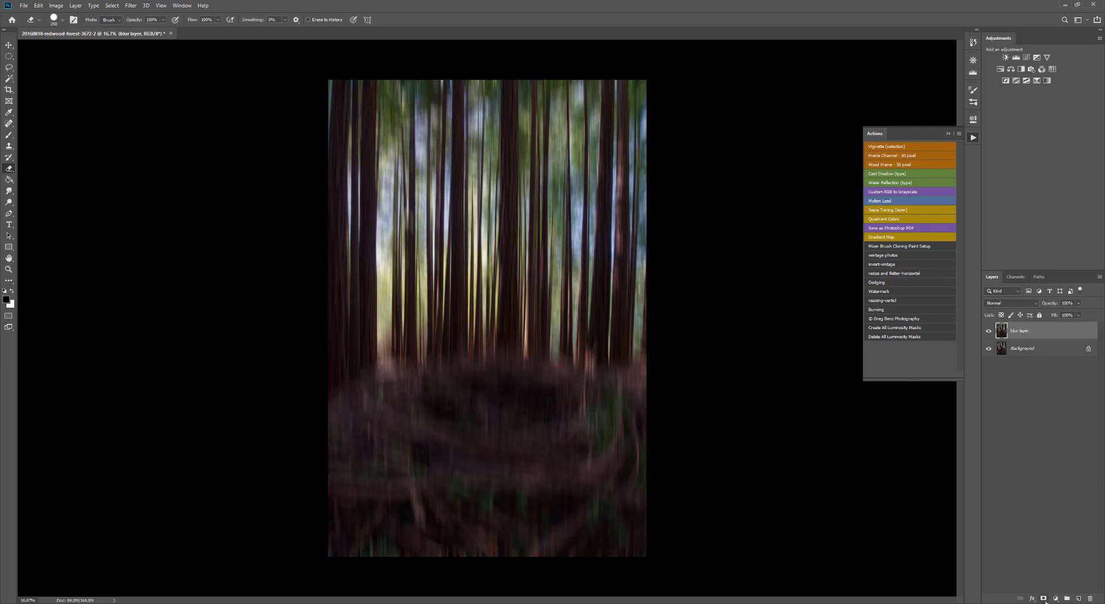
Add a layer mask to the blur layer, then invert the mask to black and back to white
{"action": "left_click", "coordinate": [1044, 598]}
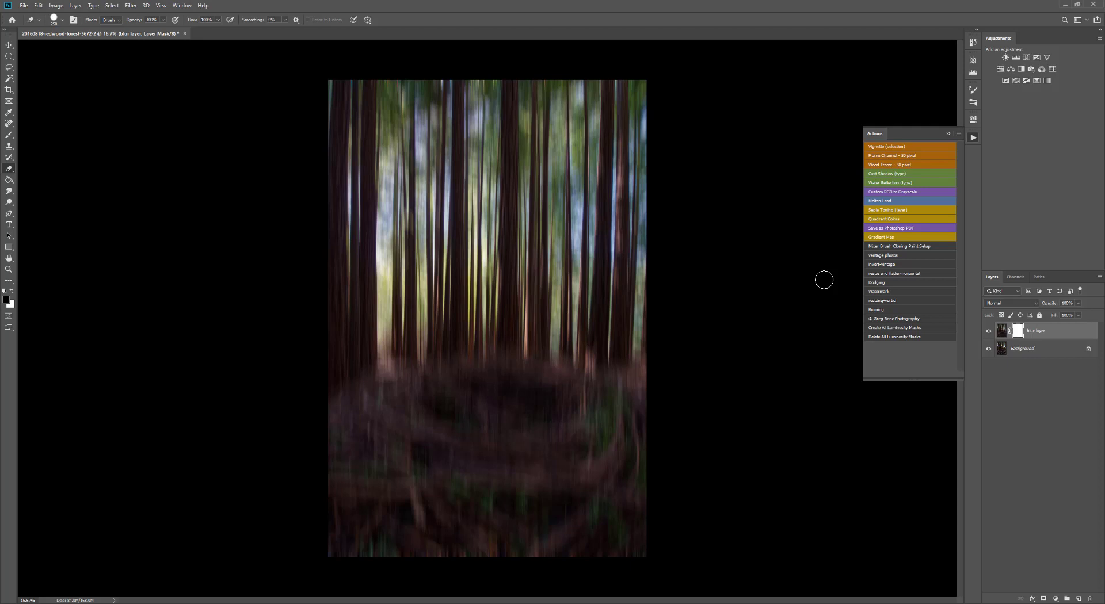
{"action": "key", "text": "ctrl+z"}
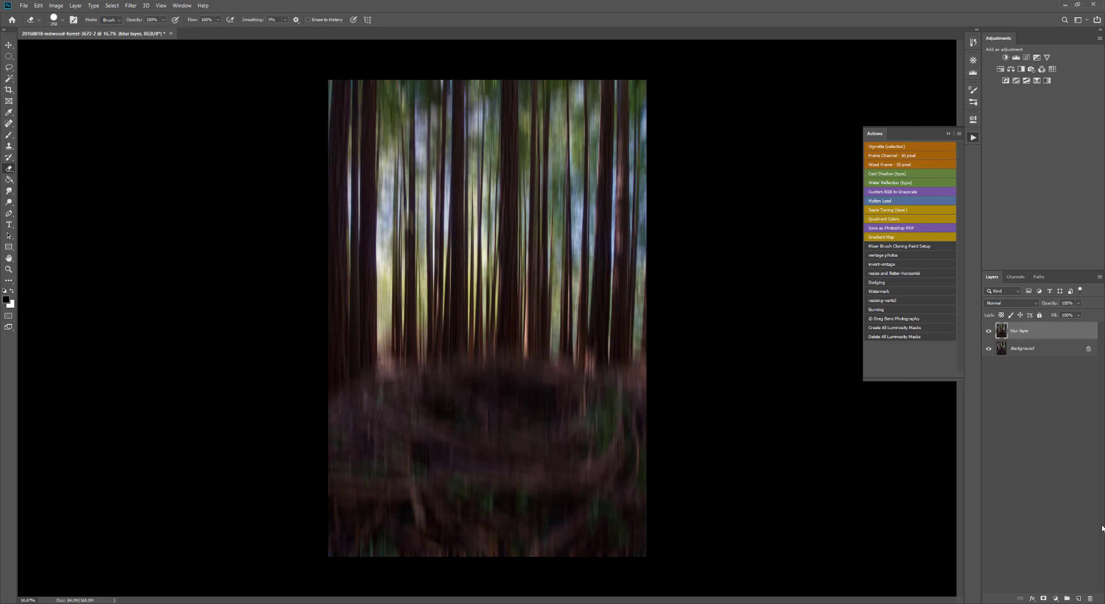
{"action": "left_click", "coordinate": [1044, 598]}
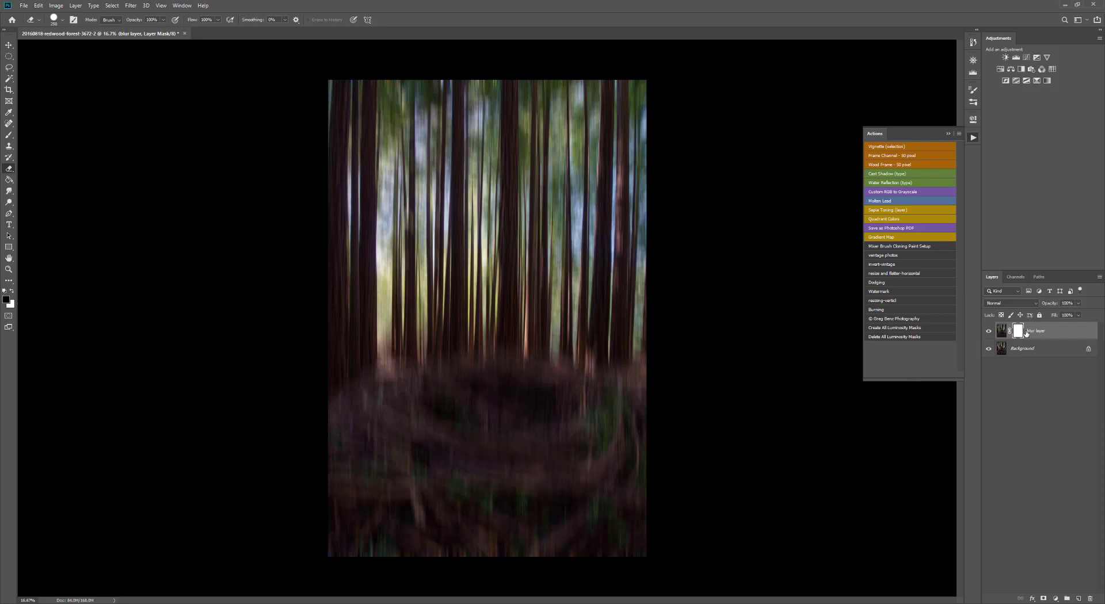
{"action": "key", "text": "ctrl+i"}
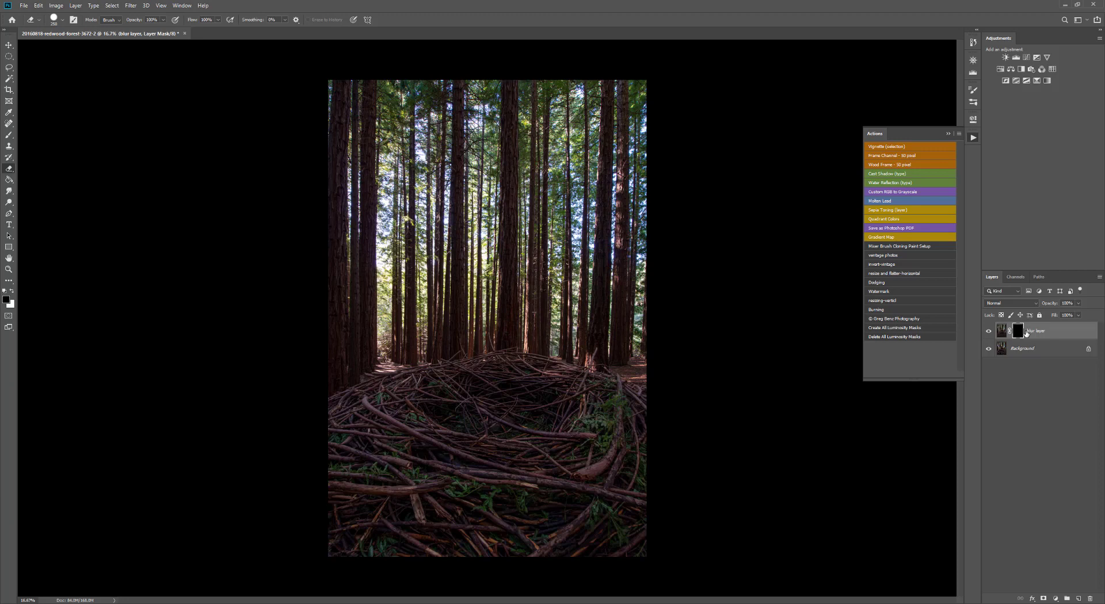
{"action": "key", "text": "ctrl+i"}
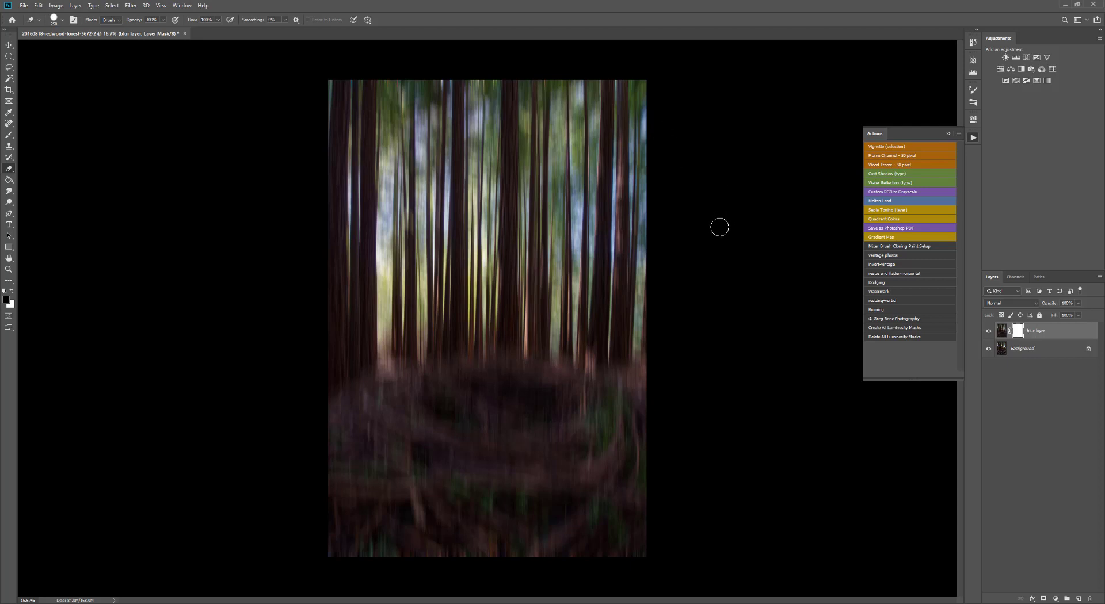
Paint a diagonal strip across the branch nest on the blur layer's mask, using the Brush tool with black as the foreground color
{"action": "key", "text": "b"}
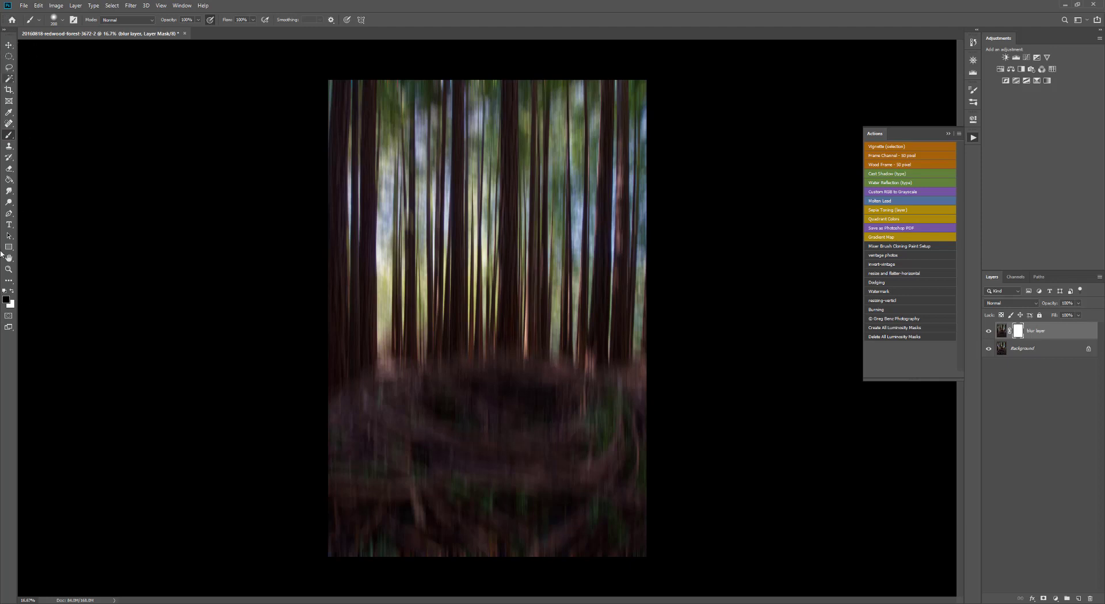
{"action": "right_click", "coordinate": [9, 137]}
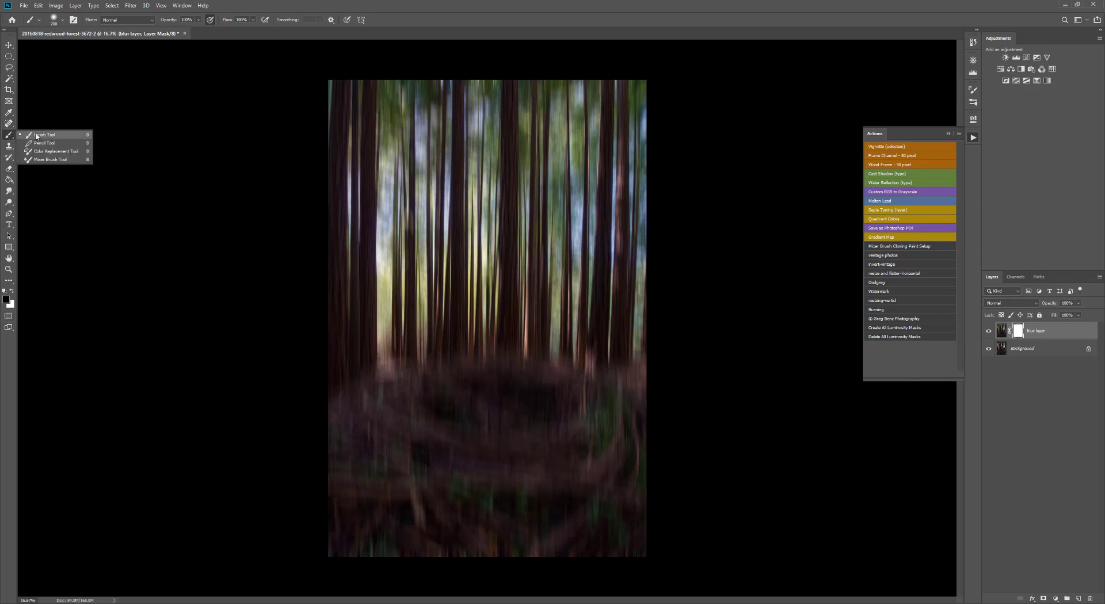
{"action": "left_click", "coordinate": [10, 138]}
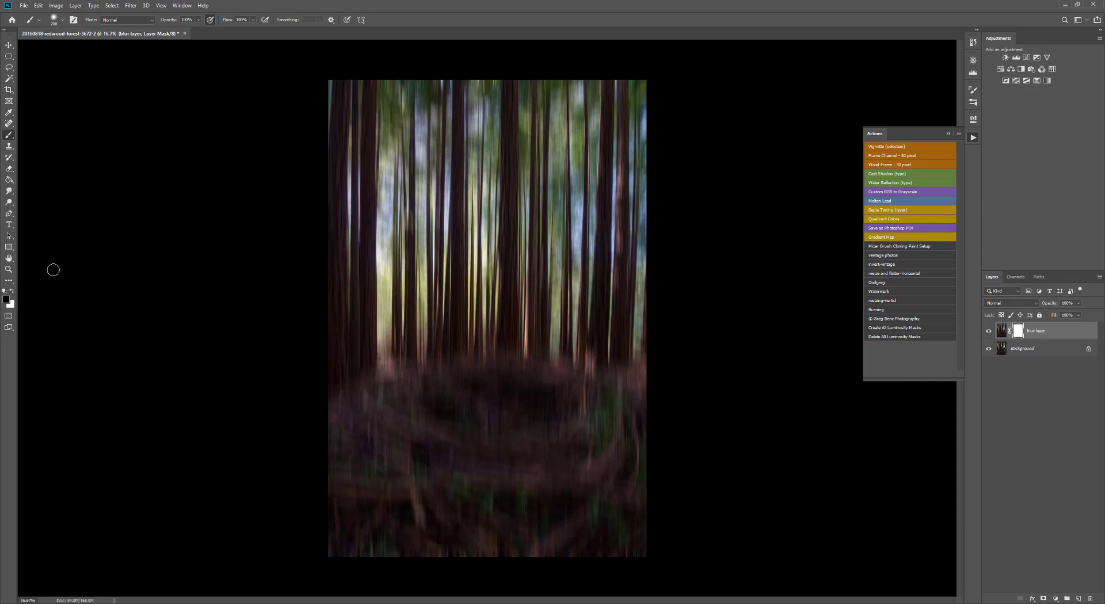
{"action": "left_click", "coordinate": [13, 291]}
{"action": "left_click", "coordinate": [13, 292]}
{"action": "left_click", "coordinate": [13, 292]}
{"action": "left_click", "coordinate": [12, 291]}
{"action": "left_click", "coordinate": [12, 292]}
{"action": "left_click", "coordinate": [12, 292]}
{"action": "left_click", "coordinate": [13, 292]}
{"action": "left_click", "coordinate": [12, 292]}
{"action": "key", "text": "x"}
{"action": "key", "text": "x"}
{"action": "key", "text": "x"}
{"action": "key", "text": "x"}
{"action": "left_click_drag", "start_coordinate": [412, 451], "coordinate": [374, 458]}
{"action": "left_click_drag", "start_coordinate": [443, 432], "coordinate": [610, 408]}
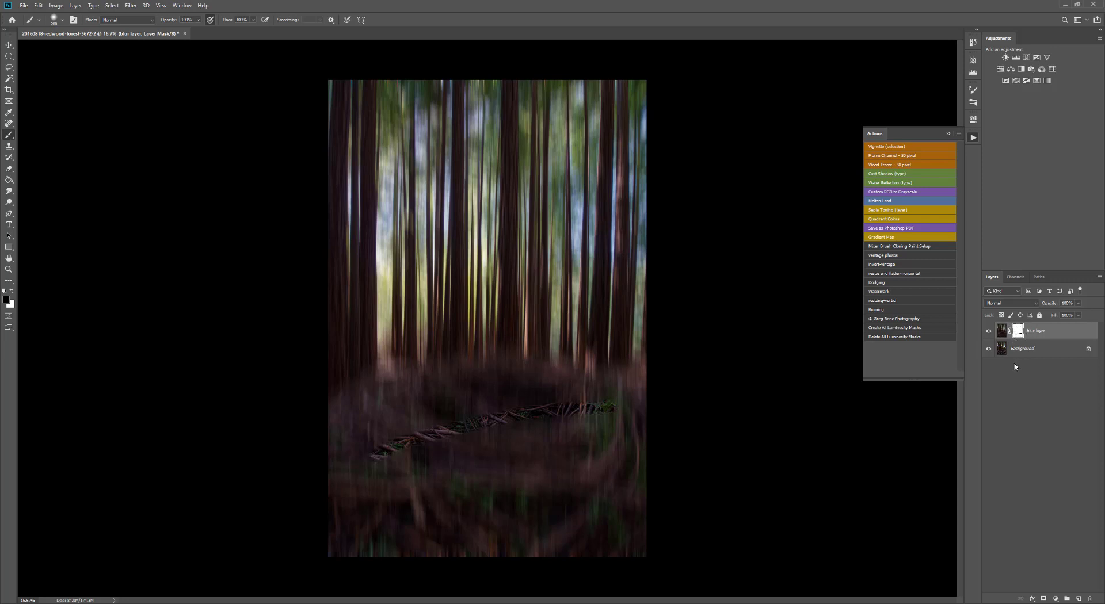
Try painting a black stroke directly on the blur layer's image instead of its mask, and undo it
{"action": "left_click", "coordinate": [1002, 332]}
{"action": "mouse_move", "coordinate": [385, 423]}
{"action": "left_mouse_down"}
{"action": "mouse_move", "coordinate": [444, 403]}
{"action": "mouse_move", "coordinate": [550, 391]}
{"action": "left_mouse_up"}
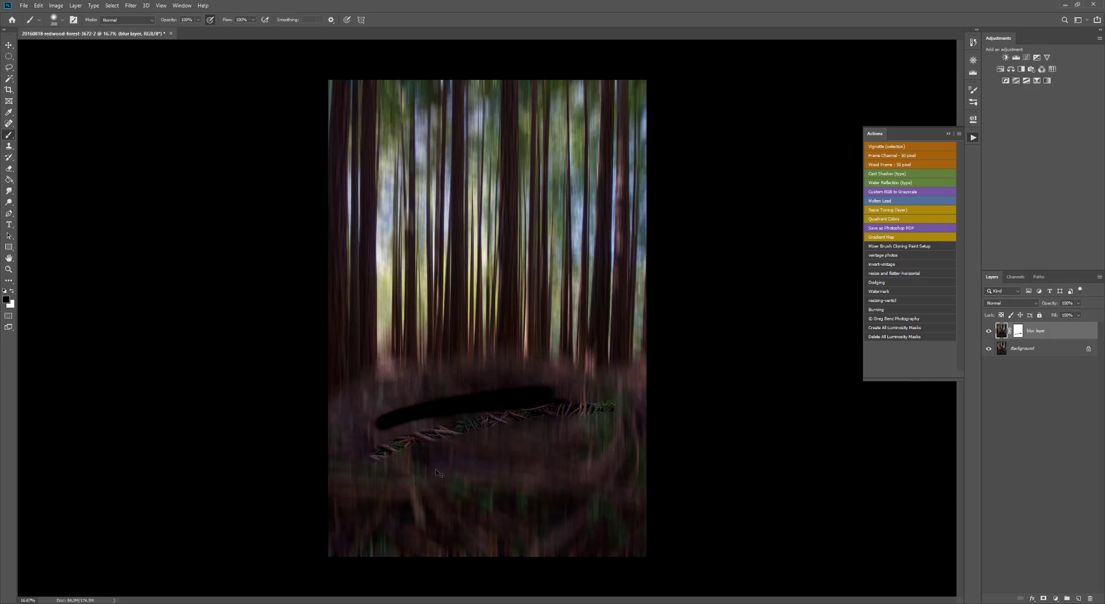
{"action": "key", "text": "ctrl+z"}
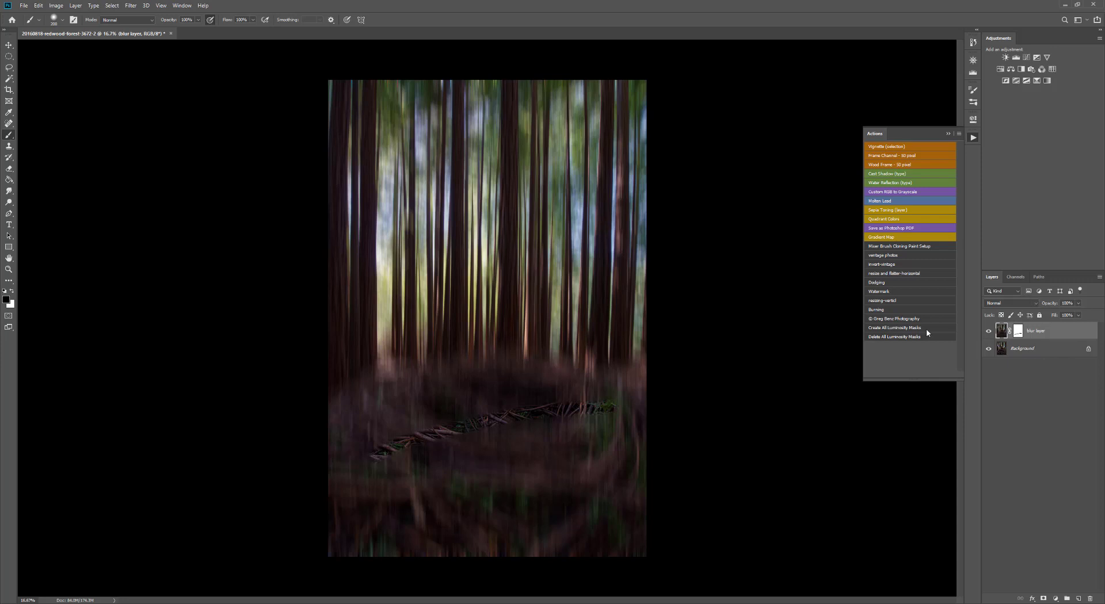
Make the blur layer's mask active and reduce the Brush size in the brush settings
{"action": "left_click", "coordinate": [1018, 331]}
{"action": "left_click", "coordinate": [62, 20]}
{"action": "left_click", "coordinate": [37, 22]}
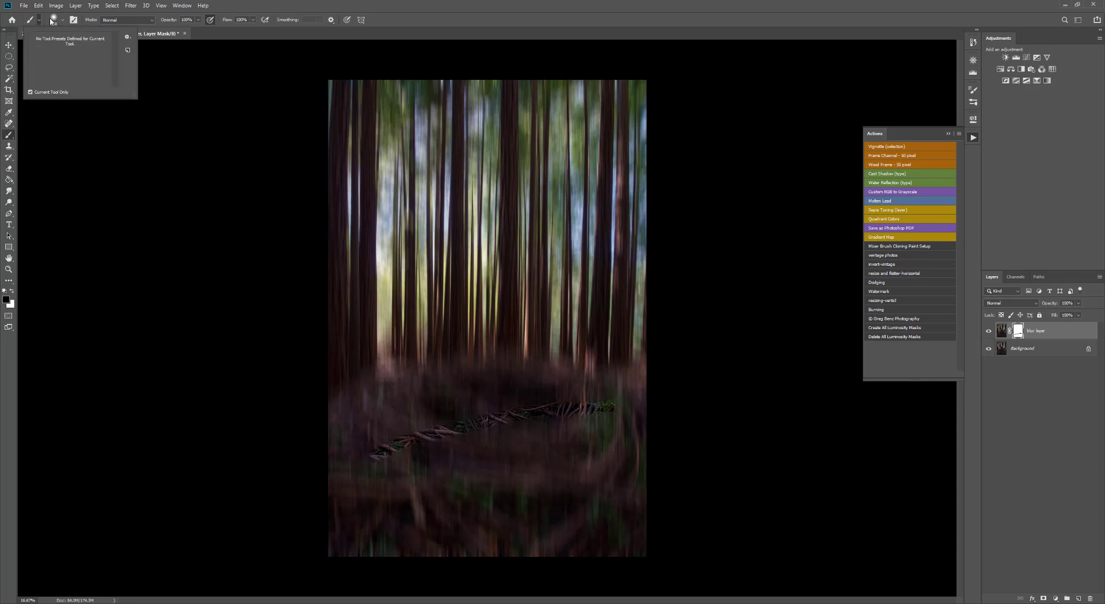
{"action": "left_click", "coordinate": [61, 20]}
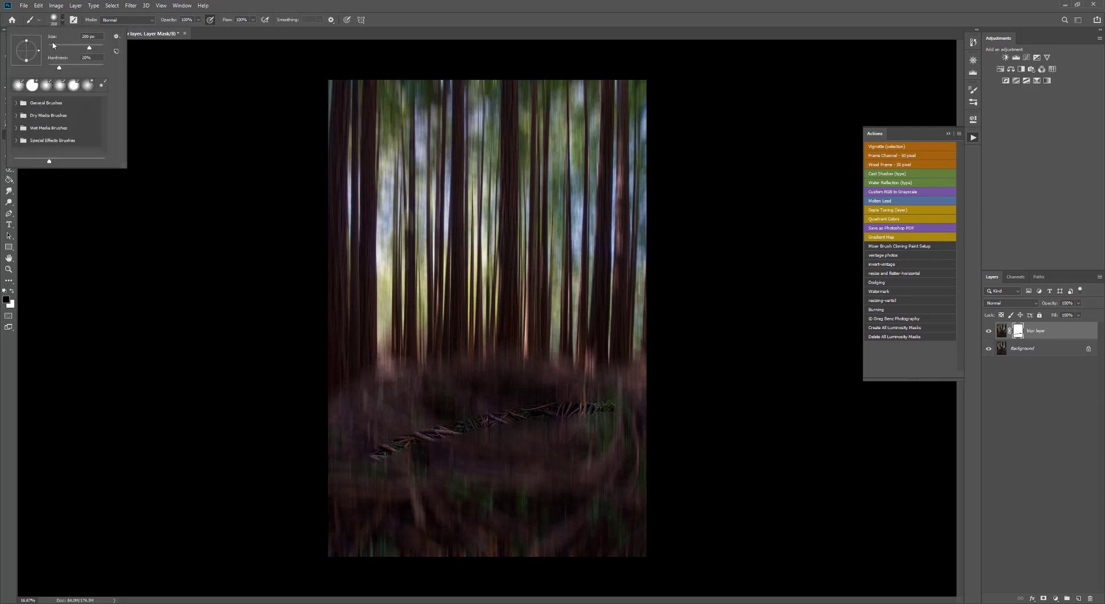
{"action": "left_click_drag", "start_coordinate": [88, 46], "coordinate": [63, 48]}
{"action": "left_click", "coordinate": [217, 161]}
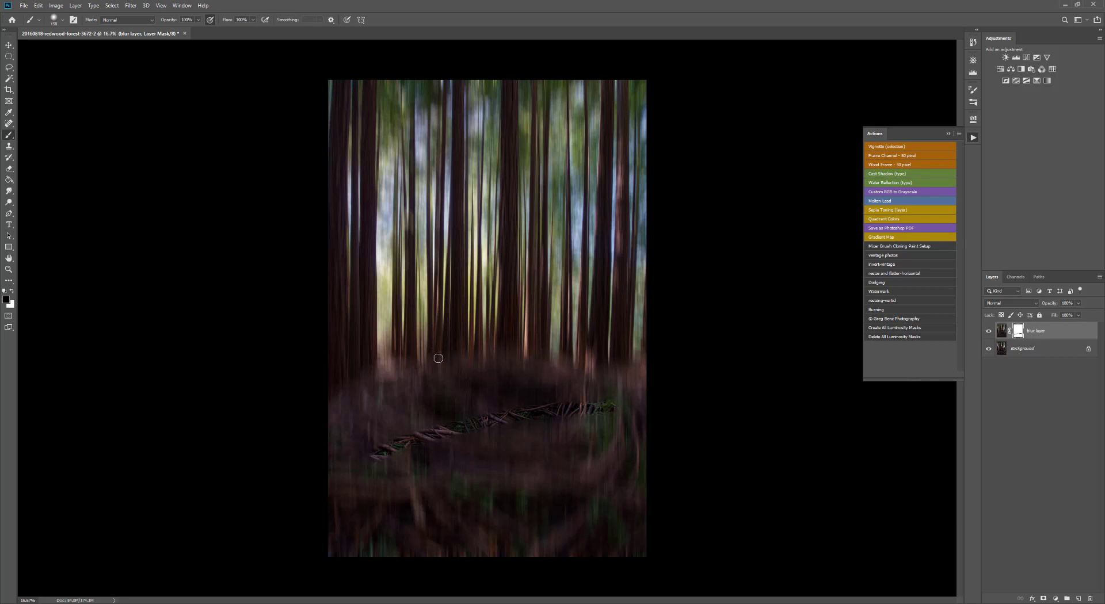
Enlarge the brush to 1800 px
{"action": "key", "text": "bracketright"}
{"action": "key", "text": "bracketright"}
{"action": "key", "text": "bracketright"}
{"action": "key", "text": "bracketright"}
{"action": "key", "text": "bracketright"}
{"action": "key", "text": "bracketright"}
{"action": "key", "text": "bracketright"}
{"action": "key", "text": "bracketright"}
{"action": "key", "text": "bracketright"}
{"action": "key", "text": "bracketright"}
{"action": "key", "text": "bracketright"}
{"action": "key", "text": "bracketright"}
{"action": "key", "text": "bracketright"}
{"action": "key", "text": "bracketright"}
{"action": "key", "text": "bracketright"}
{"action": "key", "text": "bracketright"}
{"action": "key", "text": "bracketright"}
{"action": "key", "text": "bracketright"}
{"action": "key", "text": "bracketright"}
{"action": "left_click", "coordinate": [62, 21]}
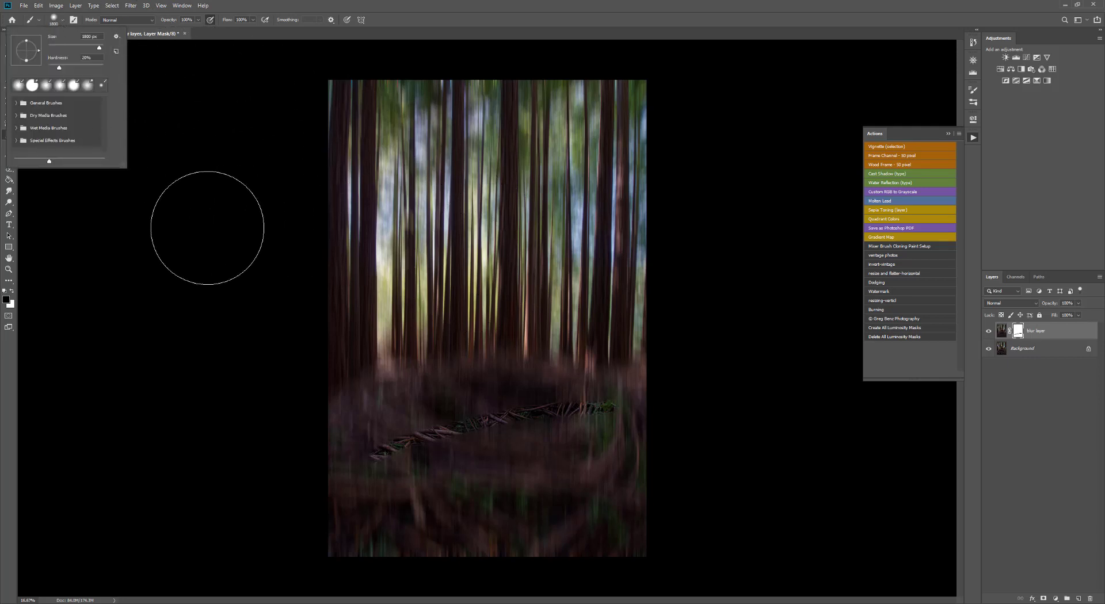
{"action": "left_click", "coordinate": [207, 227]}
Adjust the brush's hardness in the brush settings
{"action": "right_click", "coordinate": [487, 243]}
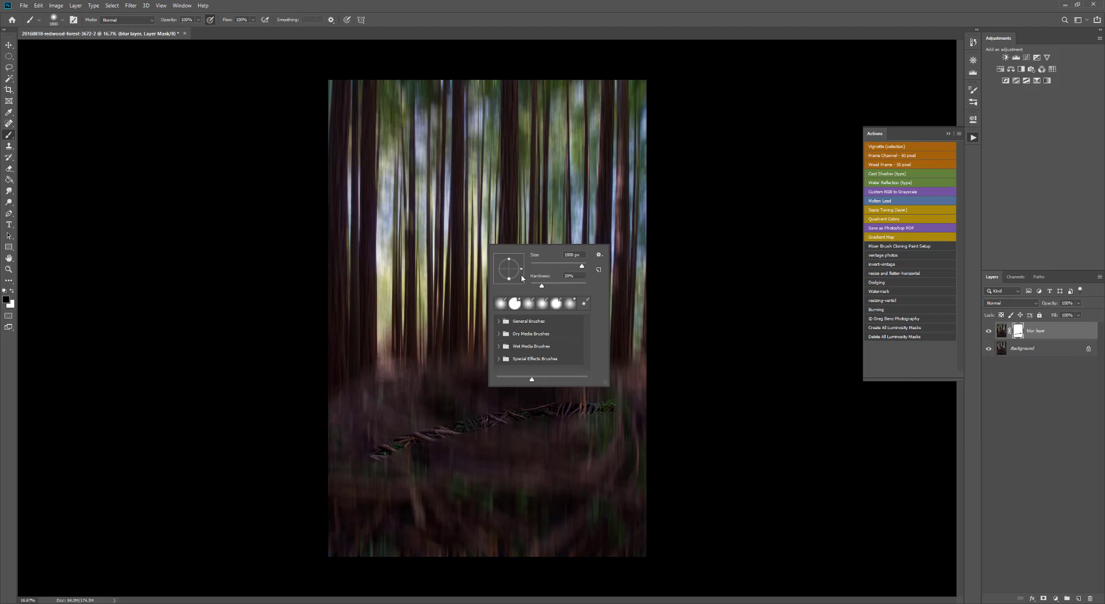
{"action": "mouse_move", "coordinate": [542, 287]}
{"action": "left_mouse_down"}
{"action": "mouse_move", "coordinate": [585, 289]}
{"action": "mouse_move", "coordinate": [531, 290]}
{"action": "left_mouse_up"}
{"action": "left_click_drag", "start_coordinate": [551, 290], "coordinate": [536, 292]}
{"action": "left_click_drag", "start_coordinate": [535, 286], "coordinate": [528, 286]}
{"action": "left_click", "coordinate": [572, 287]}
{"action": "left_click_drag", "start_coordinate": [574, 290], "coordinate": [546, 289]}
Paint black over the whole branch nest on the blur layer's mask, up to the nest's upper rim
{"action": "mouse_move", "coordinate": [414, 456]}
{"action": "left_mouse_down"}
{"action": "mouse_move", "coordinate": [439, 464]}
{"action": "mouse_move", "coordinate": [481, 439]}
{"action": "mouse_move", "coordinate": [473, 448]}
{"action": "left_mouse_up"}
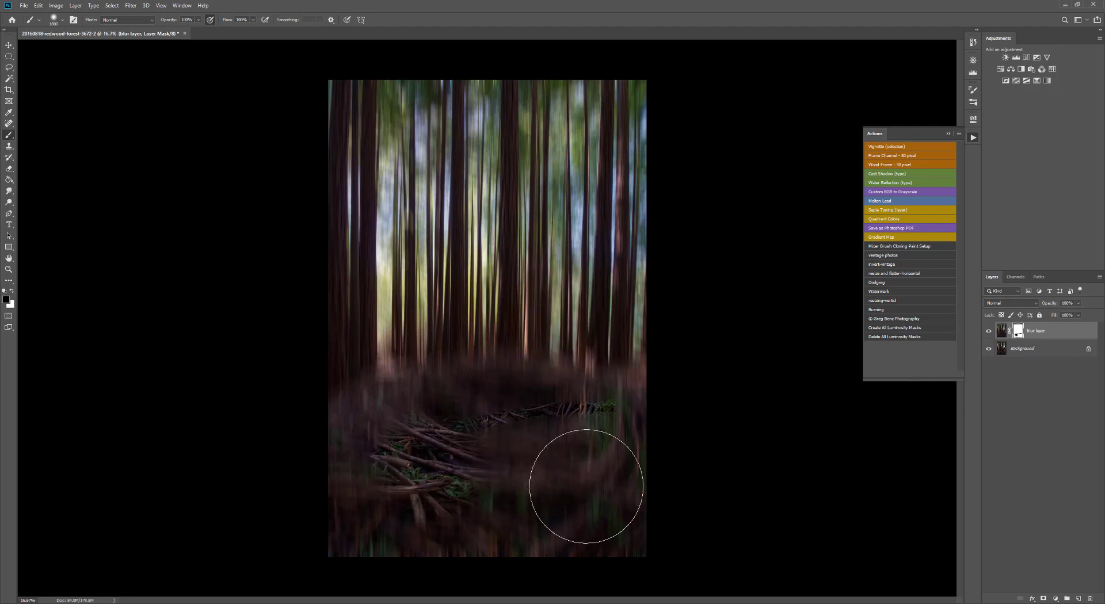
{"action": "left_click_drag", "start_coordinate": [607, 496], "coordinate": [364, 525]}
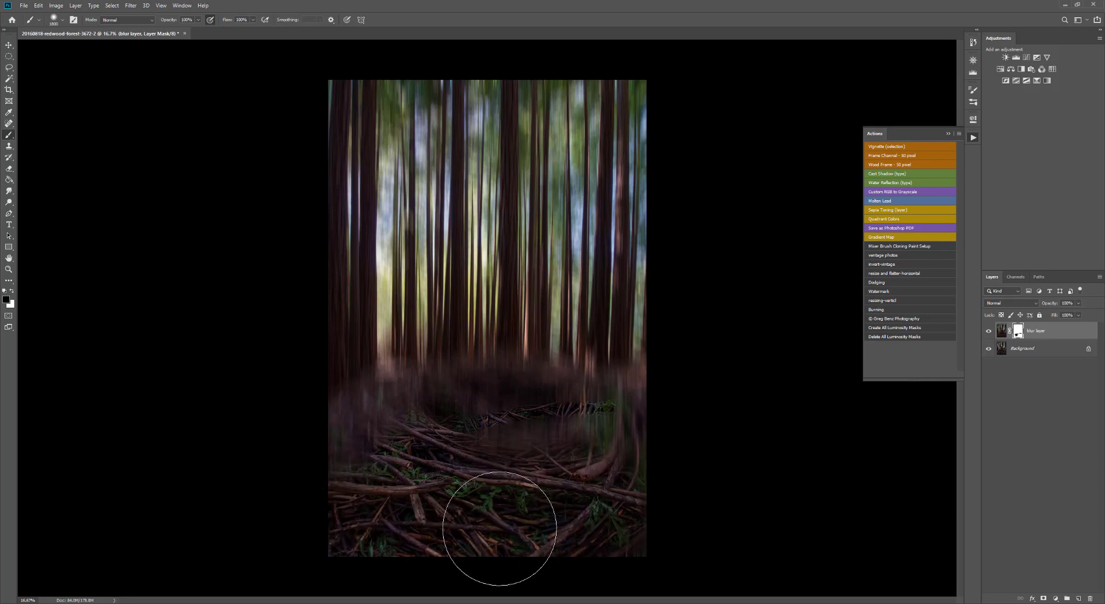
{"action": "mouse_move", "coordinate": [499, 528]}
{"action": "left_mouse_down"}
{"action": "mouse_move", "coordinate": [649, 492]}
{"action": "mouse_move", "coordinate": [653, 457]}
{"action": "mouse_move", "coordinate": [626, 447]}
{"action": "mouse_move", "coordinate": [481, 466]}
{"action": "mouse_move", "coordinate": [523, 456]}
{"action": "mouse_move", "coordinate": [475, 448]}
{"action": "mouse_move", "coordinate": [456, 429]}
{"action": "mouse_move", "coordinate": [350, 463]}
{"action": "mouse_move", "coordinate": [399, 447]}
{"action": "mouse_move", "coordinate": [386, 466]}
{"action": "mouse_move", "coordinate": [404, 453]}
{"action": "mouse_move", "coordinate": [445, 459]}
{"action": "mouse_move", "coordinate": [486, 425]}
{"action": "mouse_move", "coordinate": [589, 446]}
{"action": "mouse_move", "coordinate": [634, 437]}
{"action": "mouse_move", "coordinate": [666, 453]}
{"action": "mouse_move", "coordinate": [653, 452]}
{"action": "mouse_move", "coordinate": [680, 414]}
{"action": "mouse_move", "coordinate": [661, 450]}
{"action": "mouse_move", "coordinate": [640, 438]}
{"action": "mouse_move", "coordinate": [600, 455]}
{"action": "mouse_move", "coordinate": [534, 420]}
{"action": "mouse_move", "coordinate": [451, 420]}
{"action": "mouse_move", "coordinate": [359, 450]}
{"action": "mouse_move", "coordinate": [639, 494]}
{"action": "mouse_move", "coordinate": [380, 512]}
{"action": "mouse_move", "coordinate": [367, 534]}
{"action": "mouse_move", "coordinate": [497, 508]}
{"action": "left_mouse_up"}
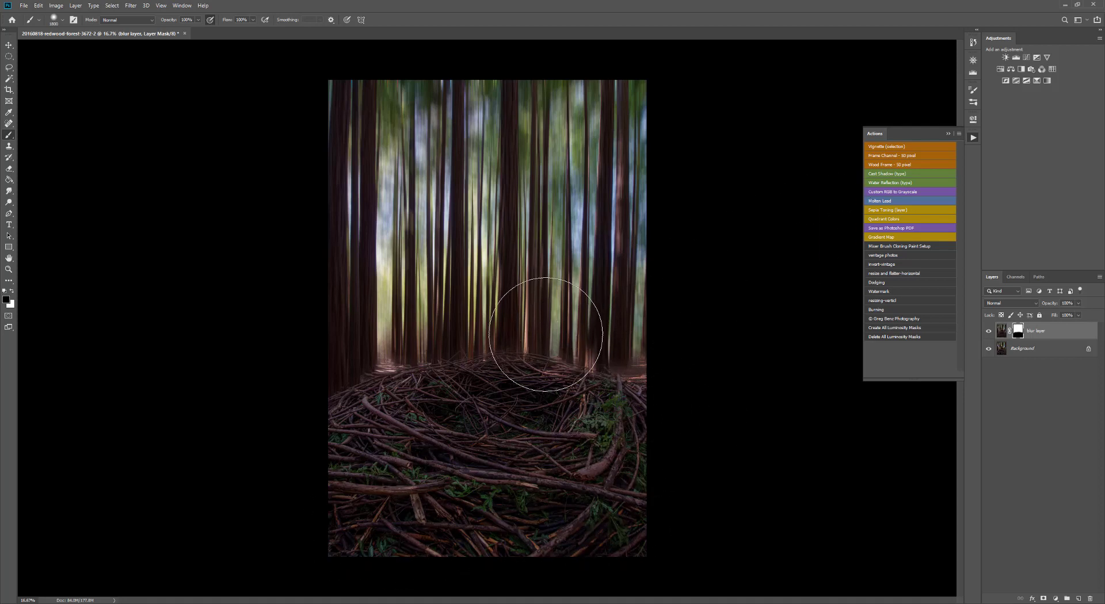
Shrink the brush and paint black on the mask along the nest's upper rim and the bright ground patches beside it
{"action": "key", "text": "bracketleft"}
{"action": "key", "text": "bracketleft"}
{"action": "key", "text": "bracketleft"}
{"action": "key", "text": "bracketleft"}
{"action": "key", "text": "bracketleft"}
{"action": "key", "text": "bracketleft"}
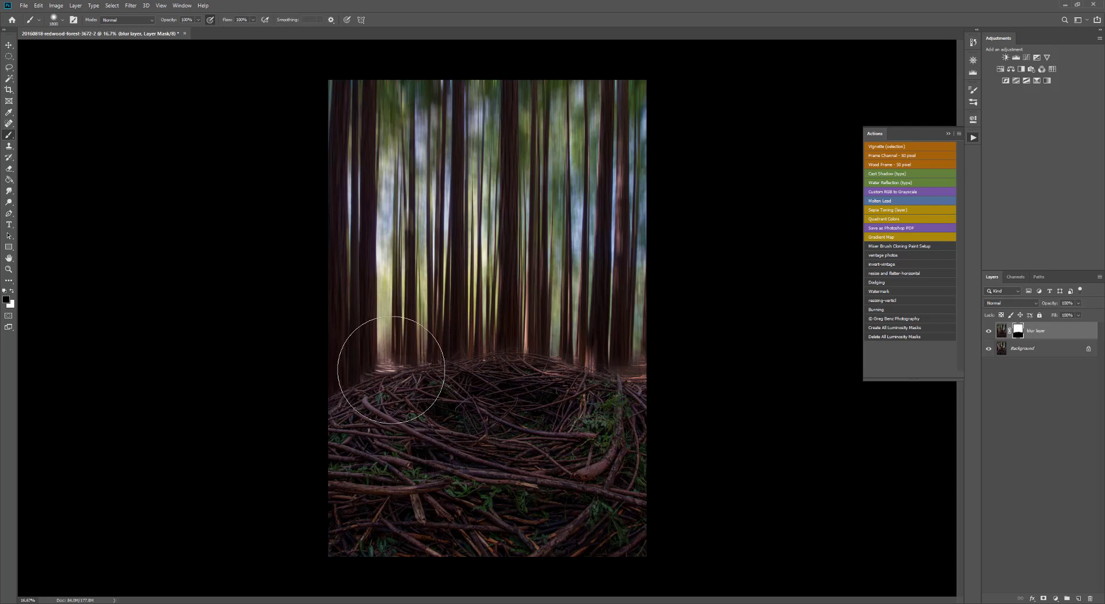
{"action": "key", "text": "bracketleft"}
{"action": "key", "text": "bracketleft"}
{"action": "key", "text": "bracketleft"}
{"action": "key", "text": "bracketleft"}
{"action": "key", "text": "bracketleft"}
{"action": "key", "text": "bracketleft"}
{"action": "key", "text": "bracketleft"}
{"action": "key", "text": "bracketleft"}
{"action": "key", "text": "bracketleft"}
{"action": "key", "text": "bracketleft"}
{"action": "key", "text": "bracketleft"}
{"action": "key", "text": "bracketleft"}
{"action": "key", "text": "bracketleft"}
{"action": "key", "text": "bracketleft"}
{"action": "key", "text": "bracketleft"}
{"action": "key", "text": "bracketleft"}
{"action": "key", "text": "bracketleft"}
{"action": "key", "text": "bracketleft"}
{"action": "key", "text": "bracketleft"}
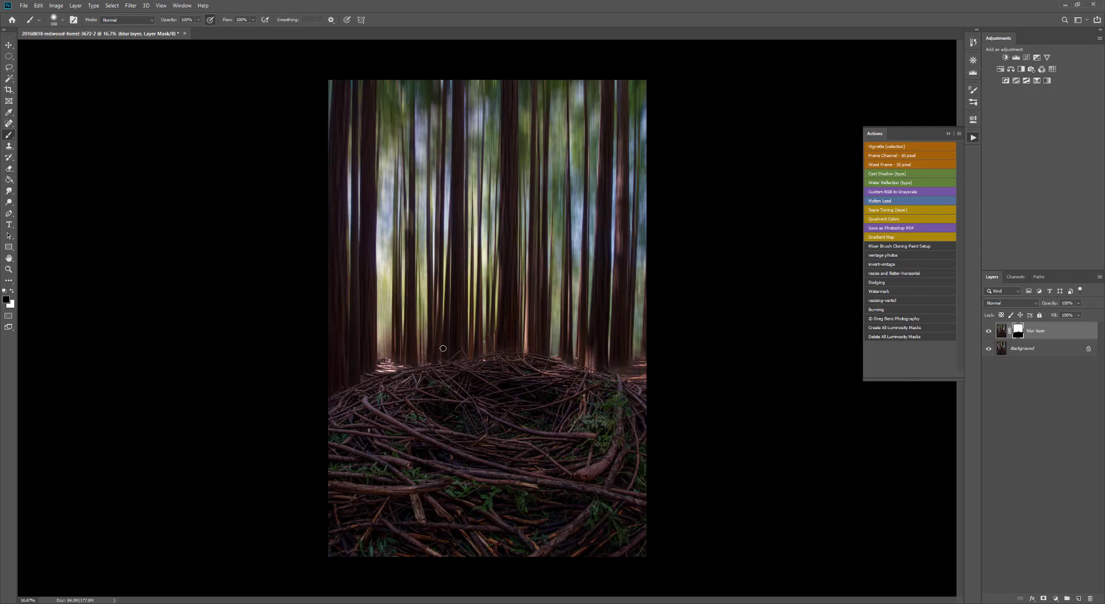
Enlarge the brush to 1200 px and paint a black band on the mask across the middle of the tree trunks
{"action": "key", "text": "bracketright"}
{"action": "key", "text": "bracketright"}
{"action": "key", "text": "bracketright"}
{"action": "key", "text": "bracketright"}
{"action": "key", "text": "bracketright"}
{"action": "key", "text": "bracketright"}
{"action": "key", "text": "bracketright"}
{"action": "key", "text": "bracketright"}
{"action": "key", "text": "bracketright"}
{"action": "key", "text": "bracketright"}
{"action": "key", "text": "bracketright"}
{"action": "key", "text": "bracketright"}
{"action": "key", "text": "bracketright"}
{"action": "key", "text": "bracketright"}
{"action": "key", "text": "bracketright"}
{"action": "mouse_move", "coordinate": [353, 288]}
{"action": "left_mouse_down"}
{"action": "mouse_move", "coordinate": [575, 227]}
{"action": "mouse_move", "coordinate": [676, 222]}
{"action": "left_mouse_up"}
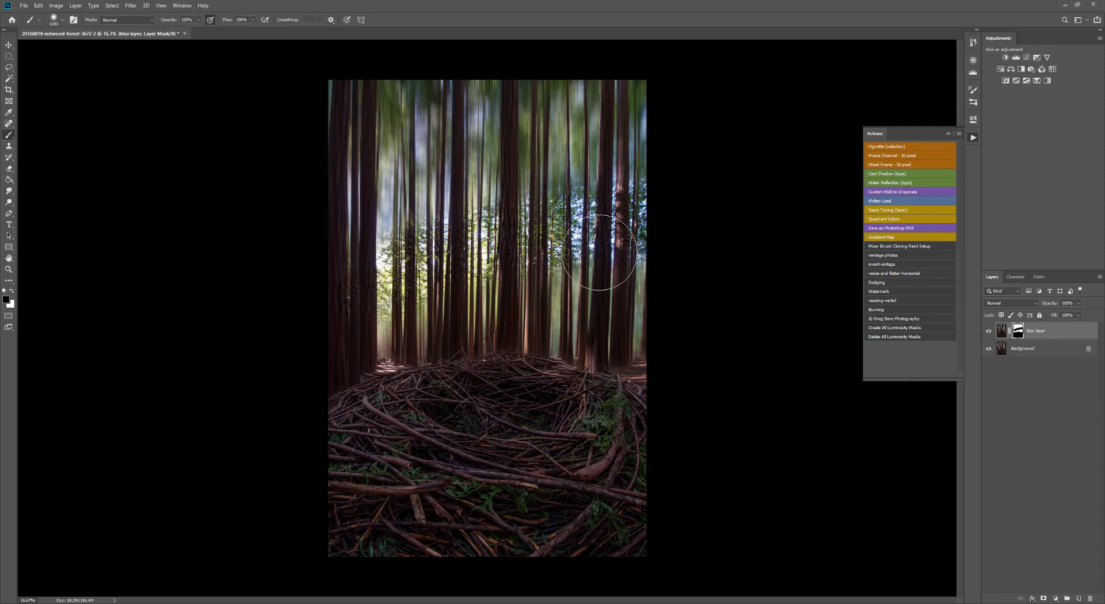
Switch the foreground color to white and paint over the band across the tree trunks to restore the blur there
{"action": "key", "text": "x"}
{"action": "left_click", "coordinate": [7, 300]}
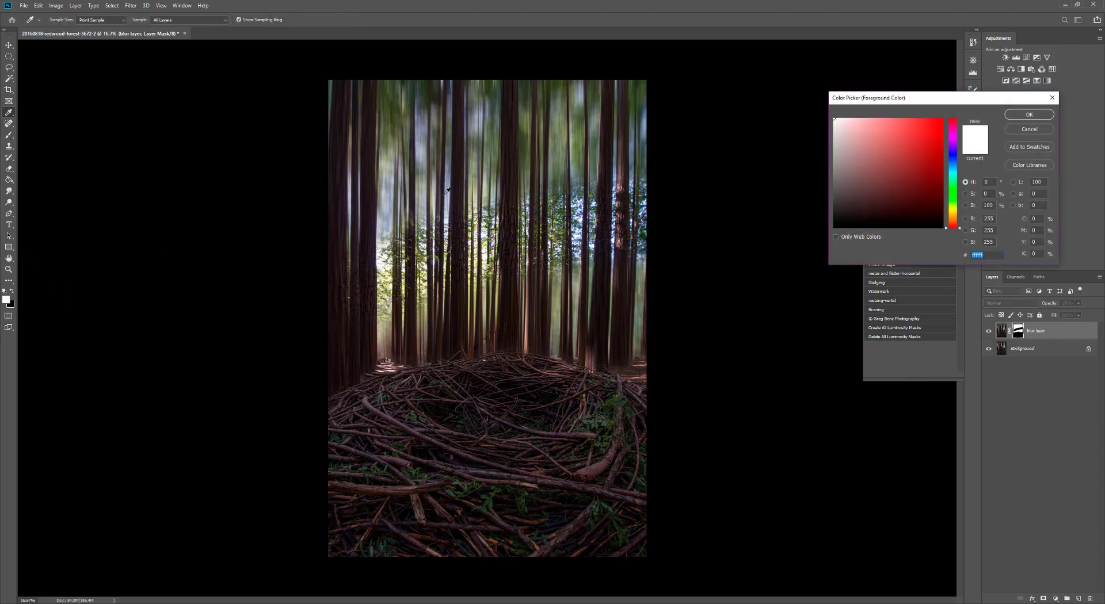
{"action": "left_click", "coordinate": [1029, 114]}
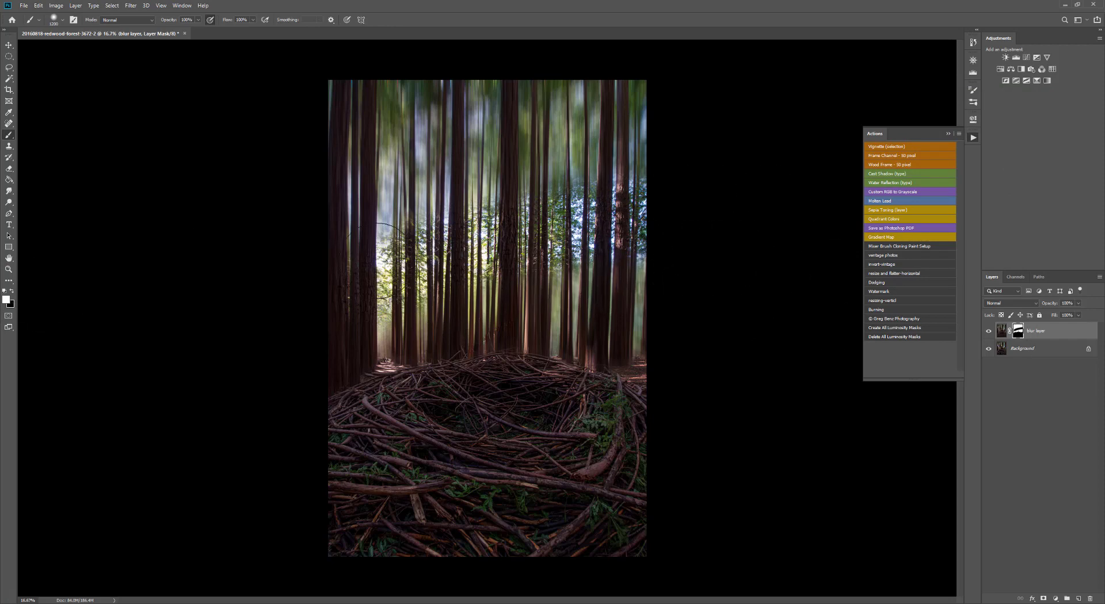
{"action": "mouse_move", "coordinate": [332, 311]}
{"action": "left_mouse_down"}
{"action": "mouse_move", "coordinate": [431, 283]}
{"action": "mouse_move", "coordinate": [638, 198]}
{"action": "mouse_move", "coordinate": [305, 299]}
{"action": "mouse_move", "coordinate": [542, 195]}
{"action": "mouse_move", "coordinate": [353, 118]}
{"action": "mouse_move", "coordinate": [623, 287]}
{"action": "left_mouse_up"}
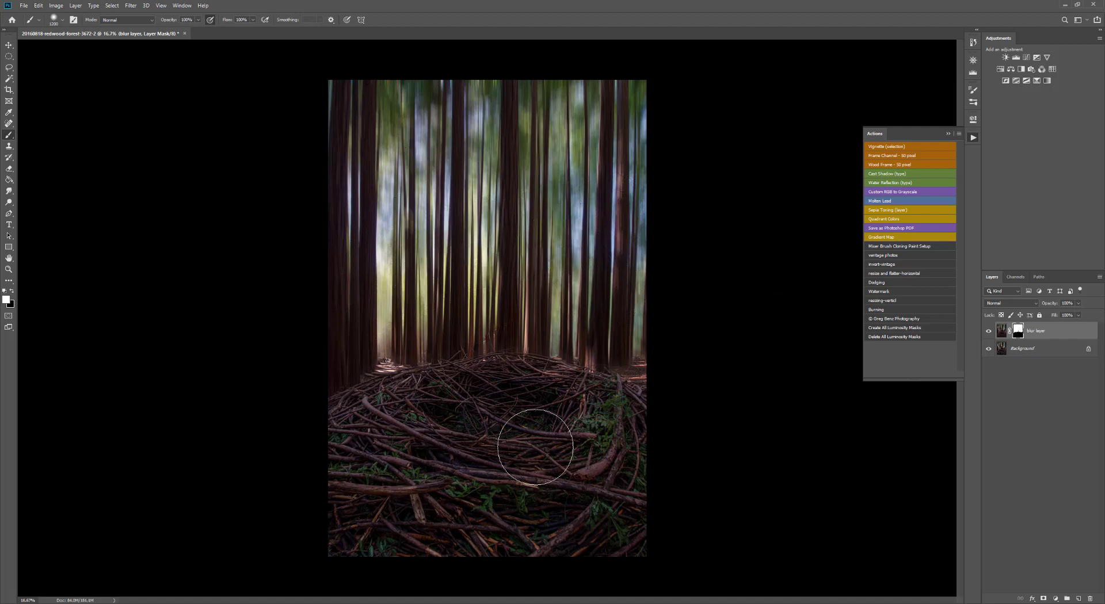
Shrink the brush and touch up the mask in white around the trunk bases just above the nest
{"action": "key", "text": "bracketleft"}
{"action": "key", "text": "bracketleft"}
{"action": "key", "text": "bracketleft"}
{"action": "key", "text": "bracketleft"}
{"action": "key", "text": "bracketleft"}
{"action": "key", "text": "bracketleft"}
{"action": "key", "text": "bracketleft"}
{"action": "key", "text": "bracketleft"}
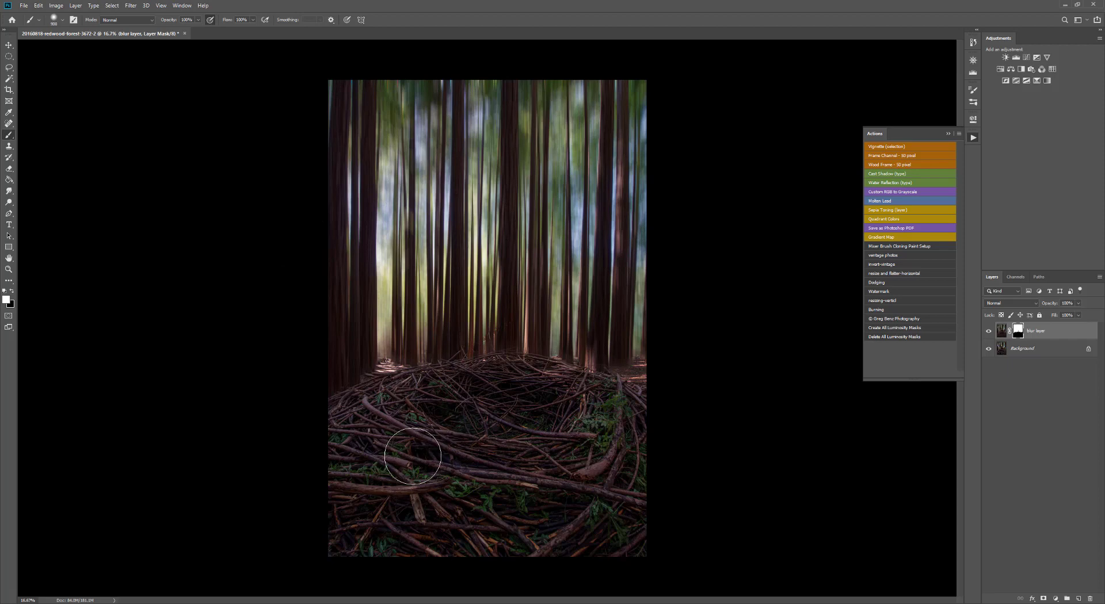
{"action": "key", "text": "bracketleft"}
{"action": "key", "text": "bracketleft"}
{"action": "key", "text": "bracketleft"}
{"action": "key", "text": "bracketleft"}
{"action": "key", "text": "bracketleft"}
{"action": "key", "text": "bracketleft"}
Display the blur layer's mask alone, fill its gray gaps below the nest's rim with black, and return to the image view
{"action": "left_click", "coordinate": [1019, 333], "text": "alt"}
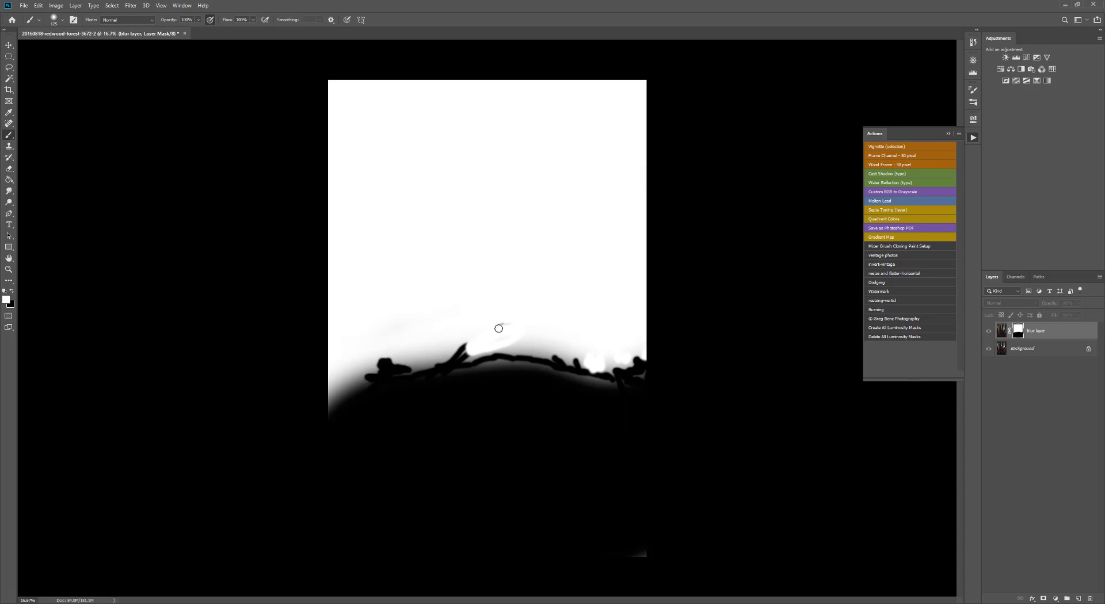
{"action": "key", "text": "x"}
{"action": "key", "text": "x"}
{"action": "key", "text": "x"}
{"action": "mouse_move", "coordinate": [500, 363]}
{"action": "left_mouse_down"}
{"action": "mouse_move", "coordinate": [446, 375]}
{"action": "mouse_move", "coordinate": [527, 364]}
{"action": "mouse_move", "coordinate": [615, 388]}
{"action": "mouse_move", "coordinate": [665, 387]}
{"action": "left_mouse_up"}
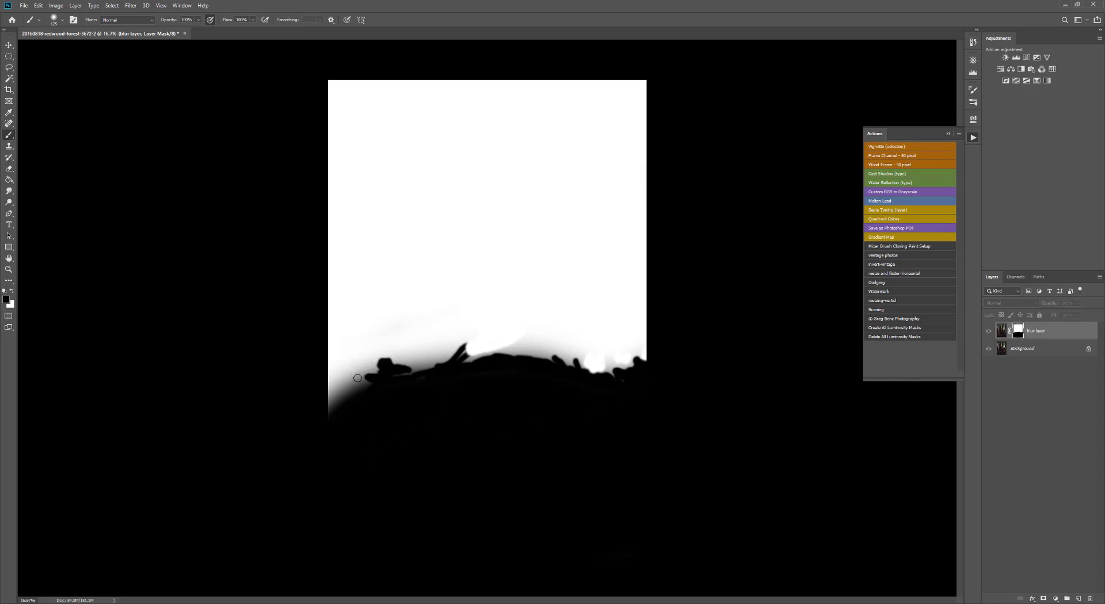
{"action": "left_click", "coordinate": [1017, 333], "text": "alt"}
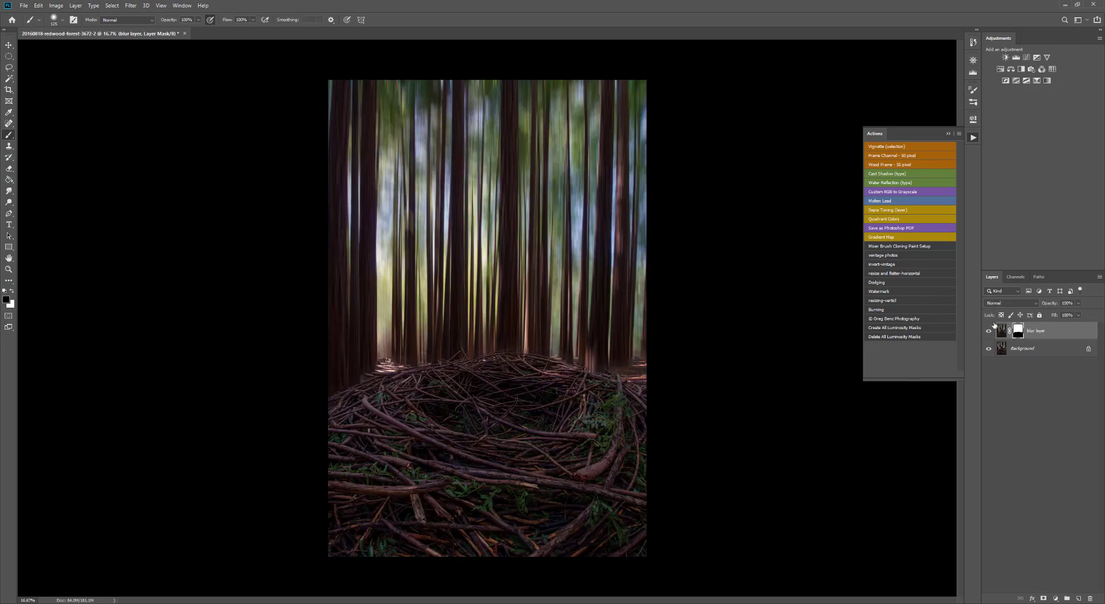